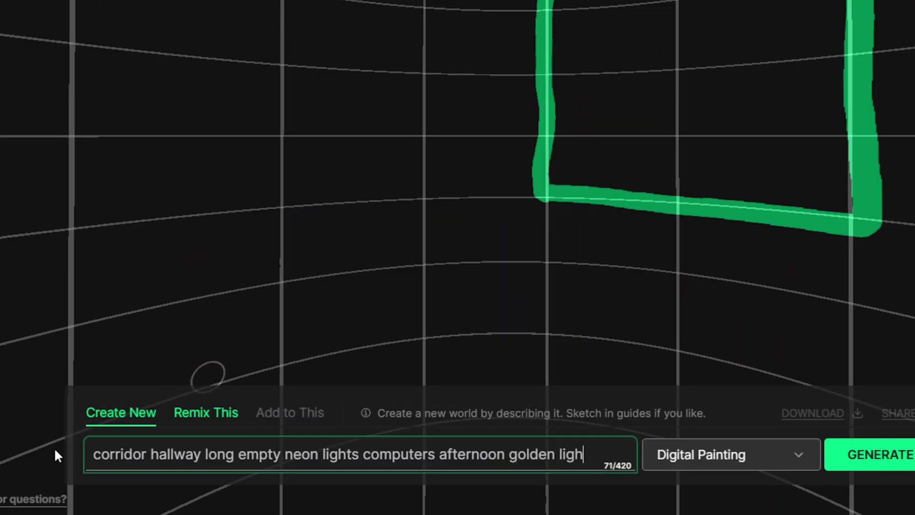
Complete the corridor prompt's last word so it ends with 'golden lighting'
{"action": "type", "text": "ting"}
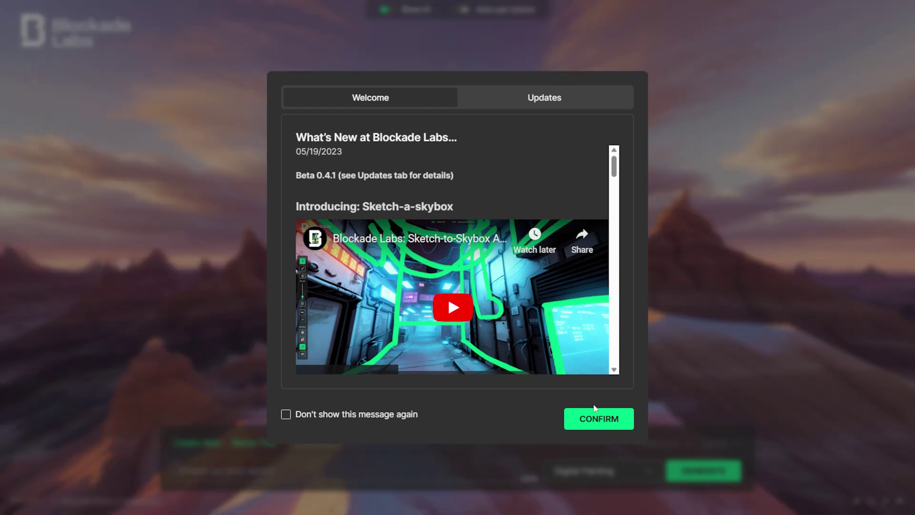
Close the announcement and intro, look around toward the sun, and open a blank Create New canvas
{"action": "left_click", "coordinate": [595, 418]}
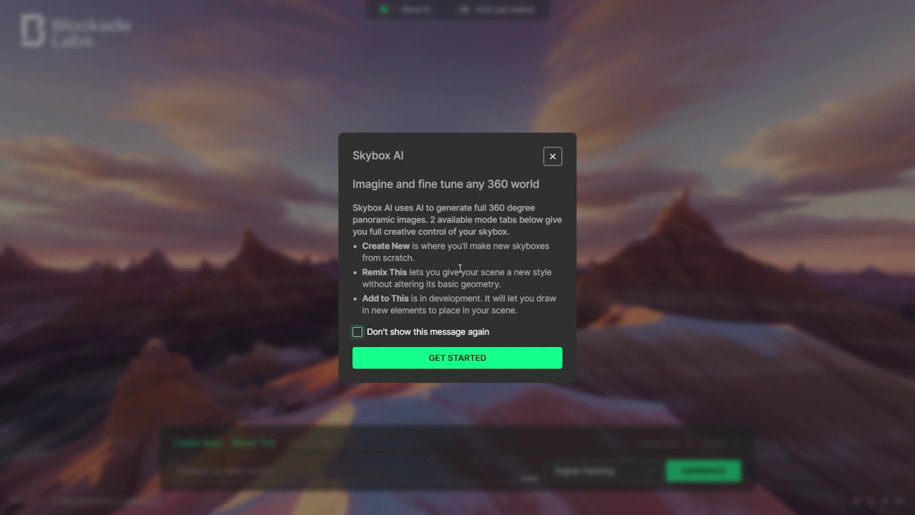
{"action": "left_click", "coordinate": [464, 359]}
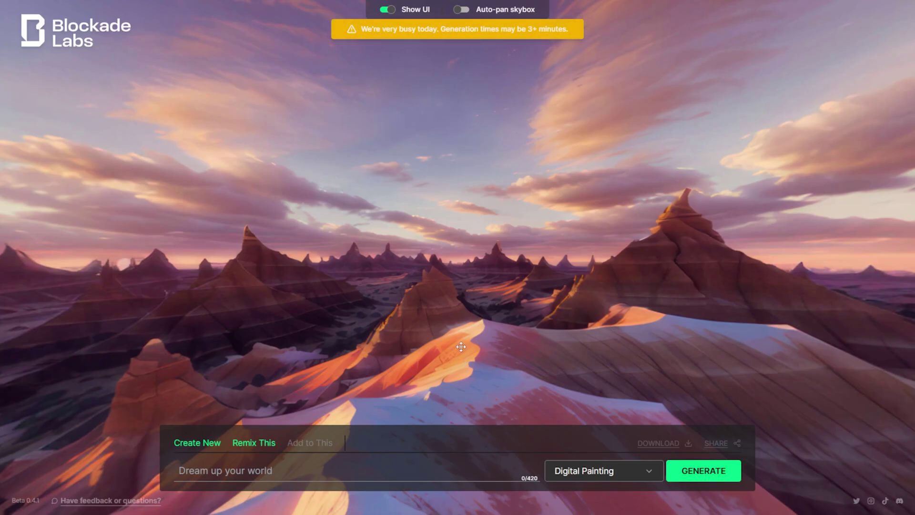
{"action": "left_click_drag", "start_coordinate": [508, 277], "coordinate": [409, 243]}
{"action": "left_click_drag", "start_coordinate": [711, 251], "coordinate": [524, 219]}
{"action": "left_click_drag", "start_coordinate": [641, 198], "coordinate": [566, 215]}
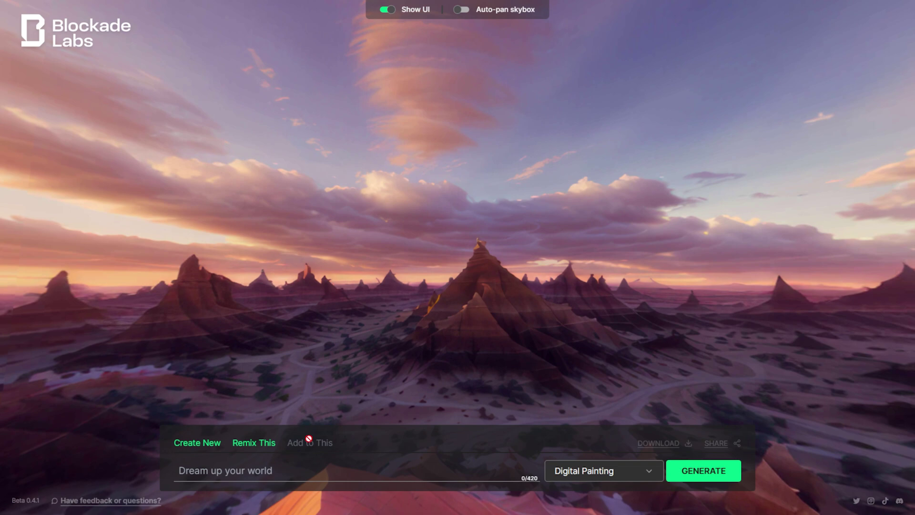
{"action": "left_click", "coordinate": [199, 445]}
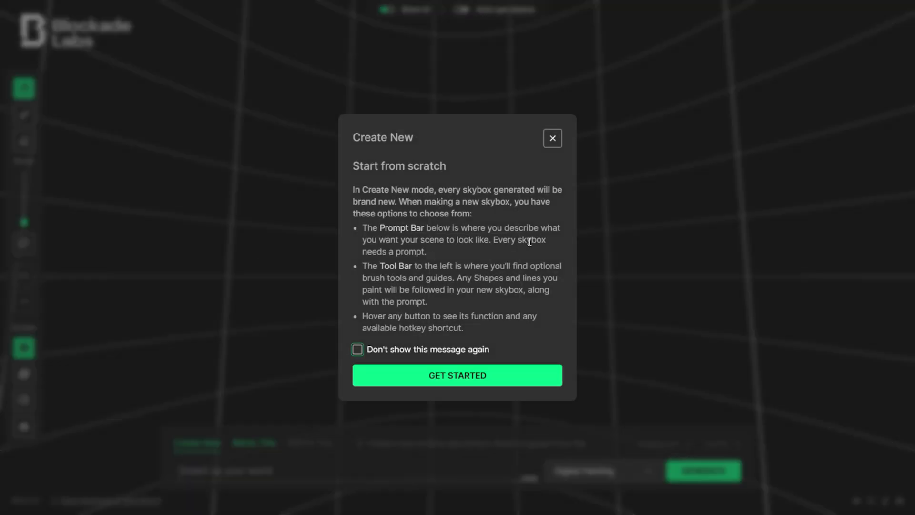
{"action": "left_click", "coordinate": [466, 376]}
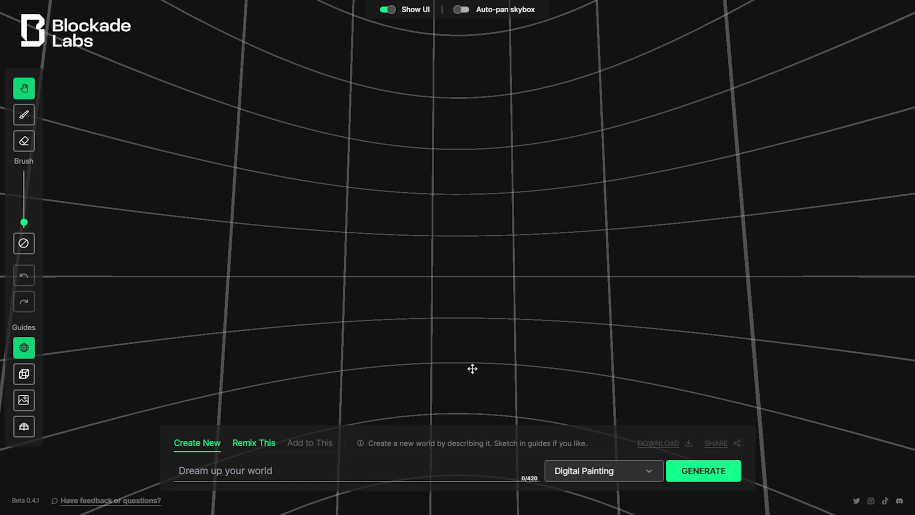
Orbit up, sideways and back down over the empty grid, then switch to the Brush tool
{"action": "left_click_drag", "start_coordinate": [478, 186], "coordinate": [487, 165]}
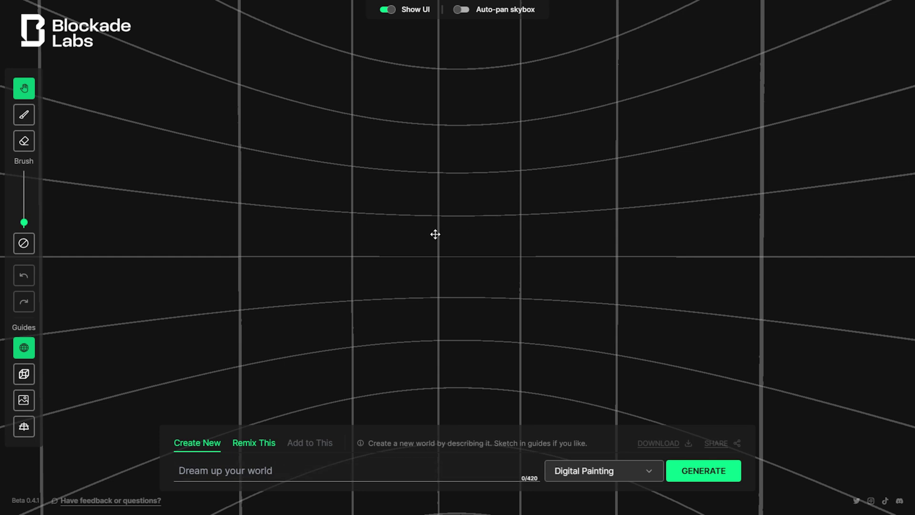
{"action": "left_click_drag", "start_coordinate": [488, 210], "coordinate": [574, 222]}
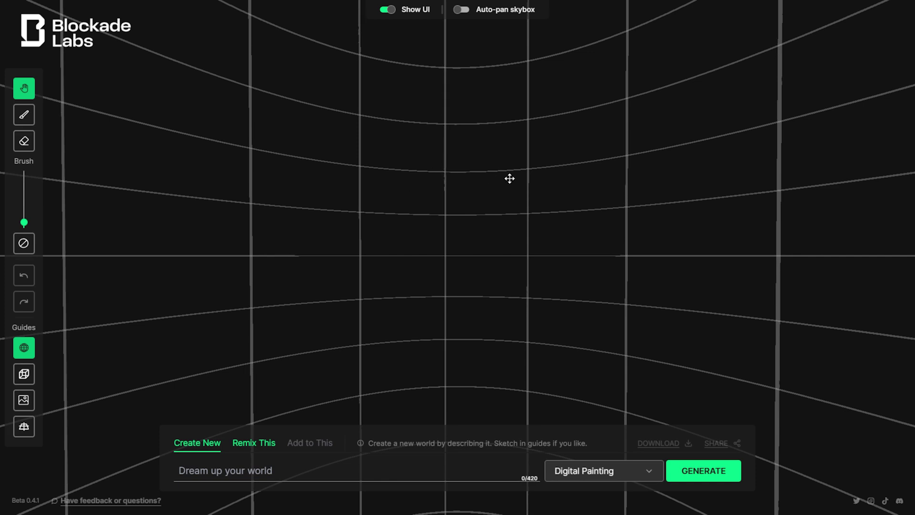
{"action": "left_click_drag", "start_coordinate": [510, 179], "coordinate": [494, 207]}
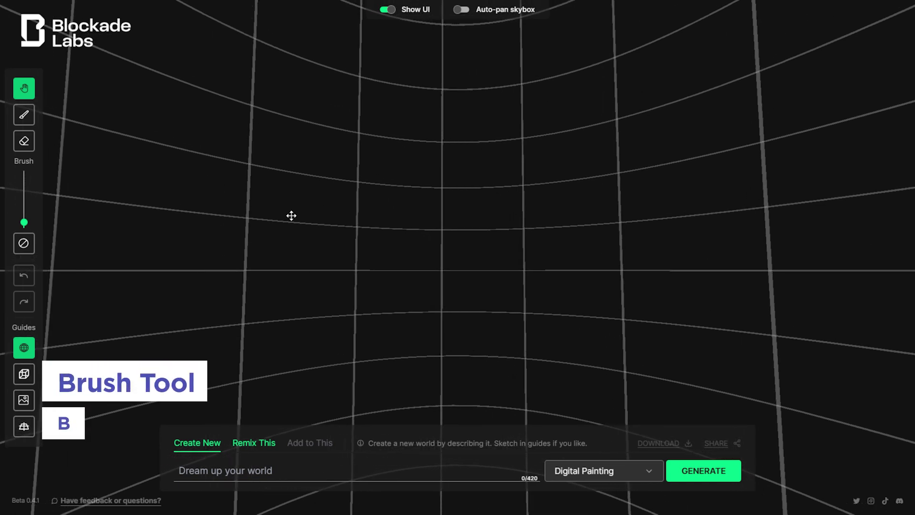
{"action": "key", "text": "b"}
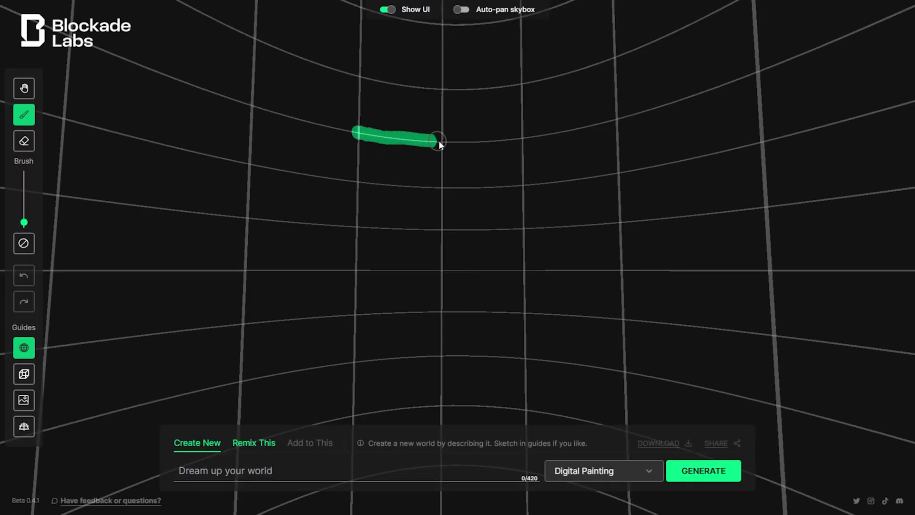
Paint the first green rectangle outline, then turn the view to an empty wall
{"action": "left_click_drag", "start_coordinate": [509, 146], "coordinate": [530, 143]}
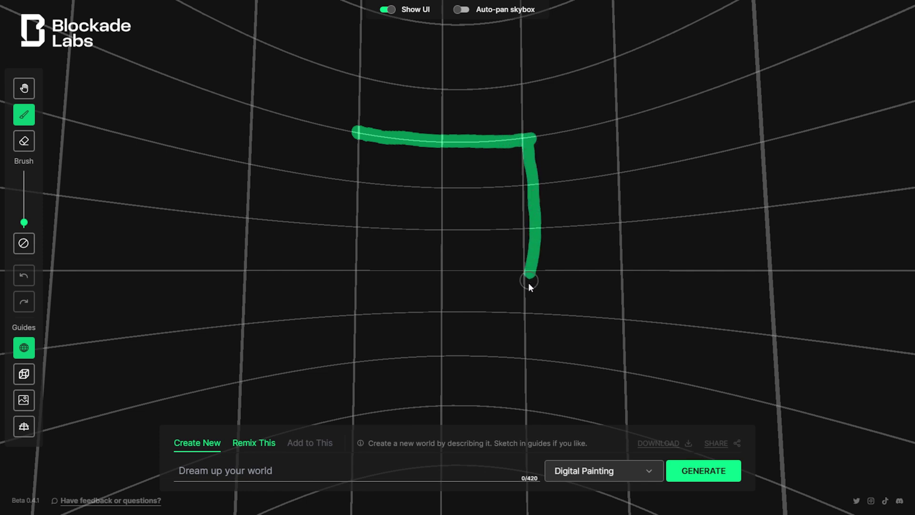
{"action": "mouse_move", "coordinate": [535, 352]}
{"action": "left_mouse_down"}
{"action": "mouse_move", "coordinate": [365, 362]}
{"action": "mouse_move", "coordinate": [351, 351]}
{"action": "mouse_move", "coordinate": [358, 129]}
{"action": "left_mouse_up"}
{"action": "key", "text": "h"}
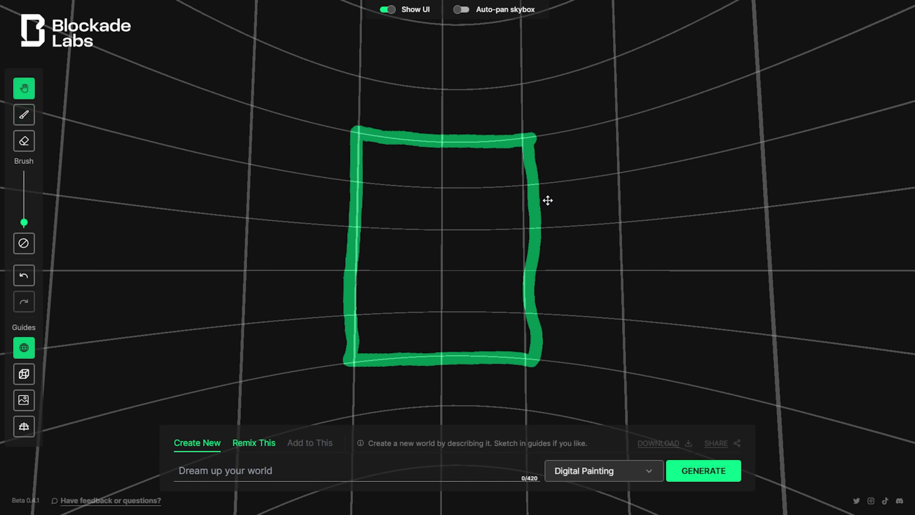
{"action": "left_click_drag", "start_coordinate": [569, 202], "coordinate": [550, 197]}
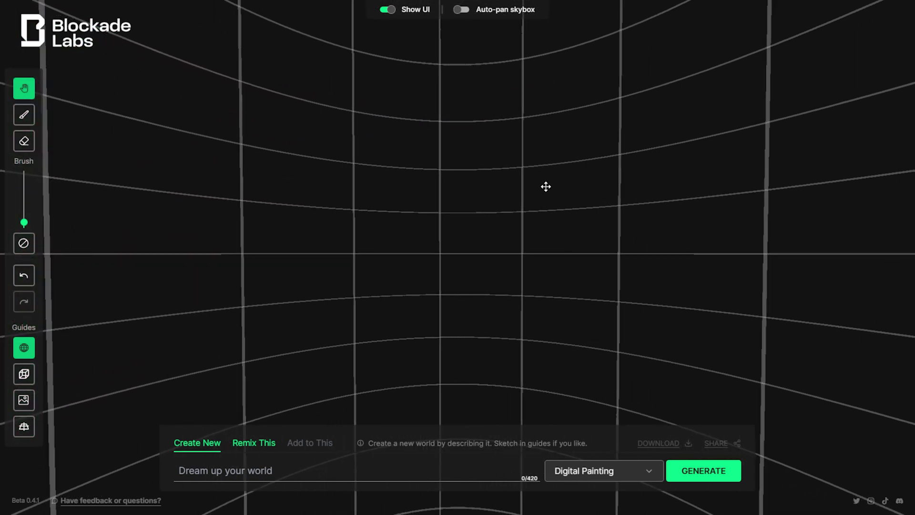
Paint the bottom and left edges of a second square on the wall
{"action": "key", "text": "b"}
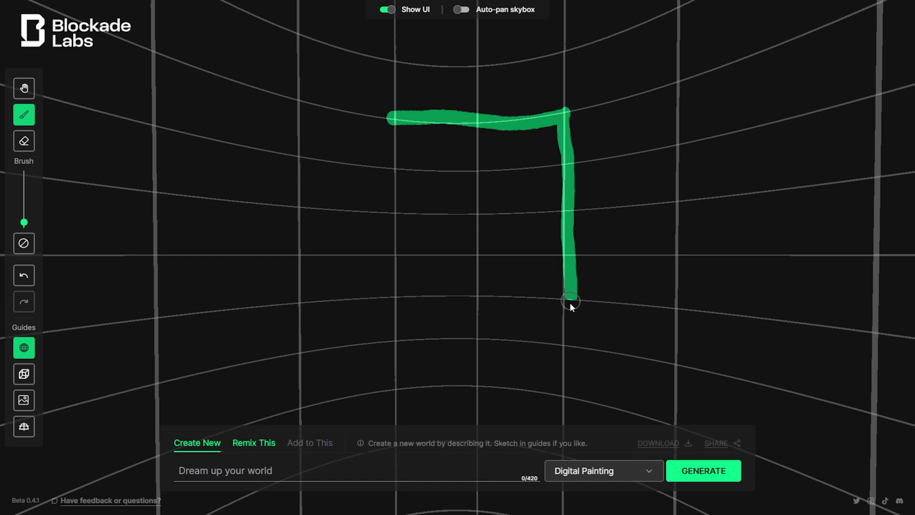
{"action": "left_click_drag", "start_coordinate": [570, 306], "coordinate": [484, 302]}
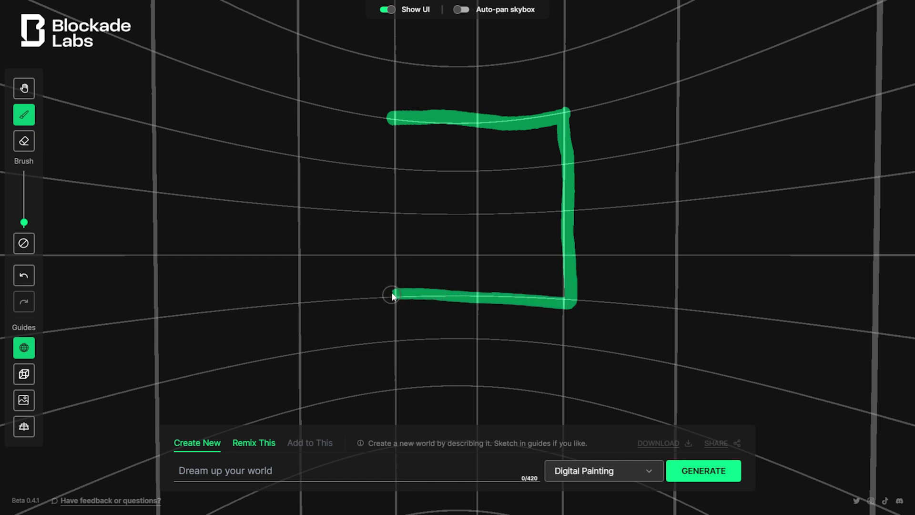
{"action": "left_click_drag", "start_coordinate": [392, 293], "coordinate": [397, 131]}
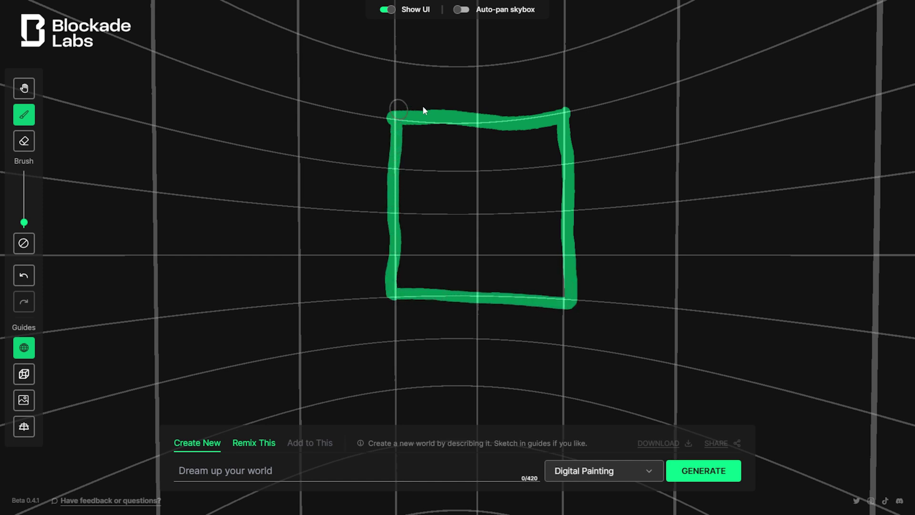
Paint a square on the ceiling, erase the stray mark inside it, and reposition the view
{"action": "key", "text": "h"}
{"action": "left_click_drag", "start_coordinate": [617, 194], "coordinate": [506, 197]}
{"action": "key", "text": "b"}
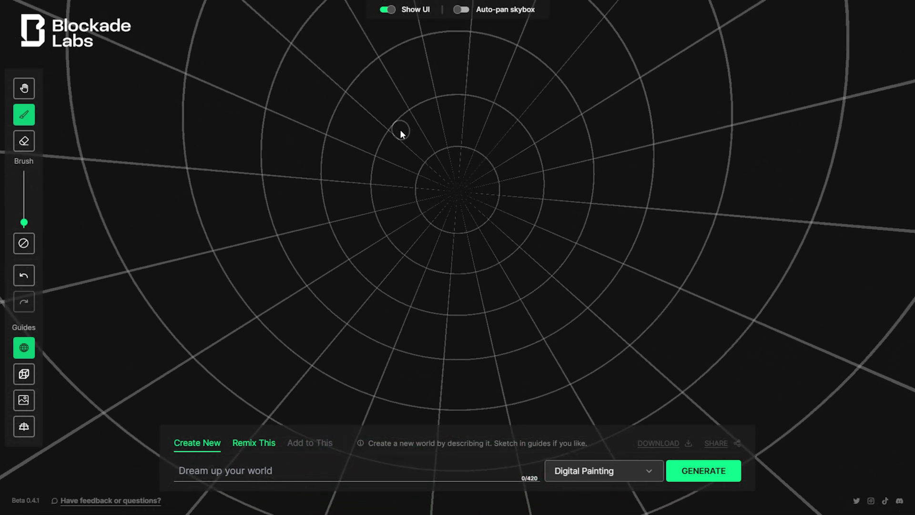
{"action": "left_click_drag", "start_coordinate": [400, 250], "coordinate": [509, 254]}
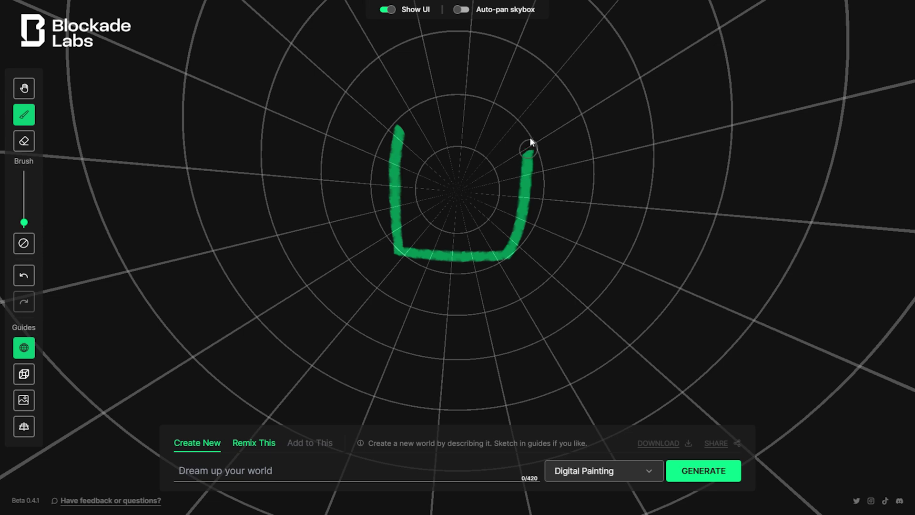
{"action": "left_click_drag", "start_coordinate": [530, 138], "coordinate": [389, 123]}
{"action": "key", "text": "e"}
{"action": "left_click_drag", "start_coordinate": [475, 203], "coordinate": [474, 229]}
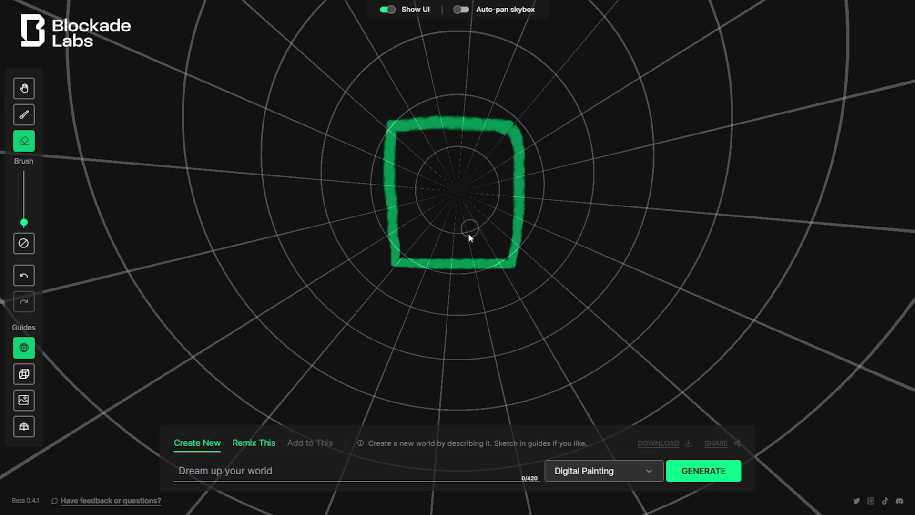
{"action": "key", "text": "h"}
{"action": "mouse_move", "coordinate": [488, 343]}
{"action": "left_mouse_down"}
{"action": "mouse_move", "coordinate": [468, 214]}
{"action": "mouse_move", "coordinate": [470, 253]}
{"action": "mouse_move", "coordinate": [450, 278]}
{"action": "mouse_move", "coordinate": [453, 299]}
{"action": "mouse_move", "coordinate": [435, 267]}
{"action": "mouse_move", "coordinate": [442, 272]}
{"action": "mouse_move", "coordinate": [515, 230]}
{"action": "mouse_move", "coordinate": [487, 248]}
{"action": "left_mouse_up"}
{"action": "key", "text": "e"}
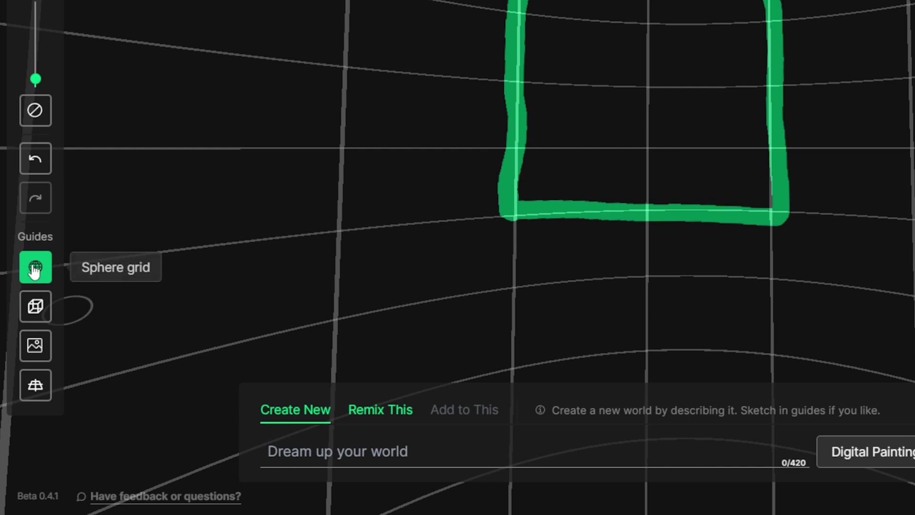
{"action": "left_click", "coordinate": [35, 306]}
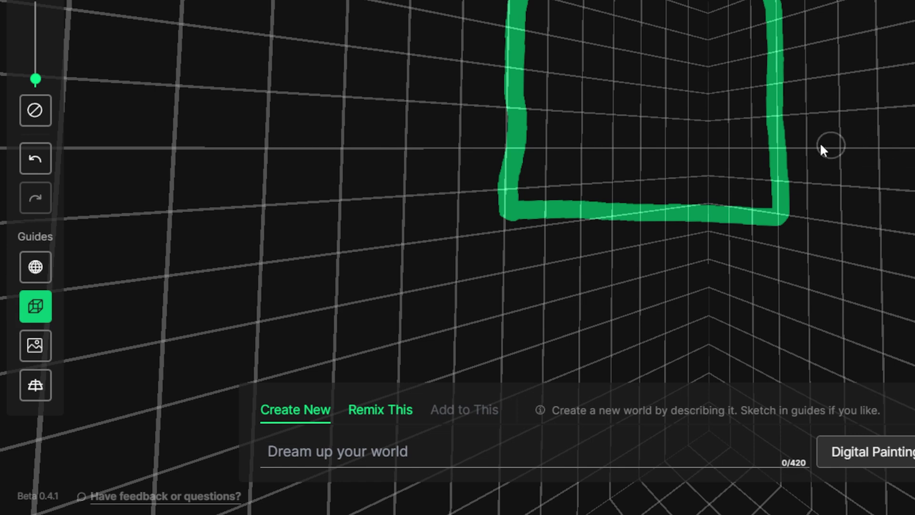
{"action": "left_click", "coordinate": [35, 353]}
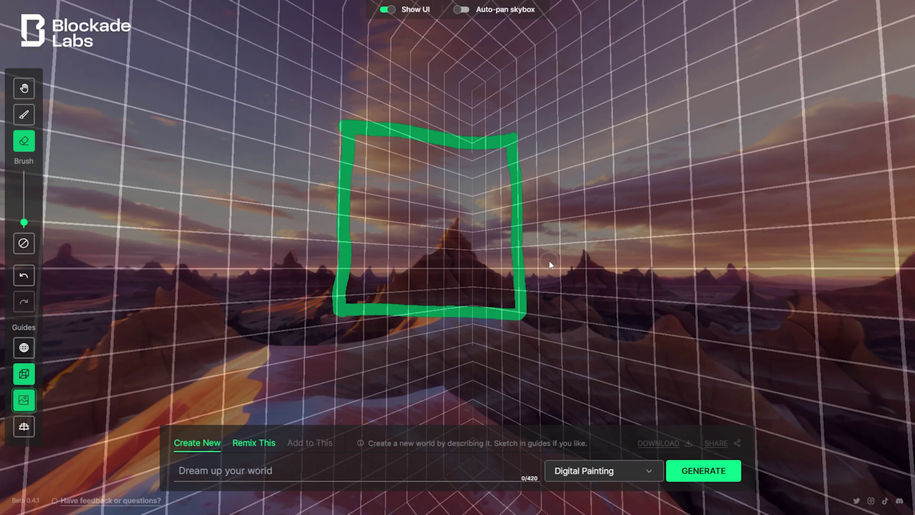
{"action": "left_click", "coordinate": [33, 350]}
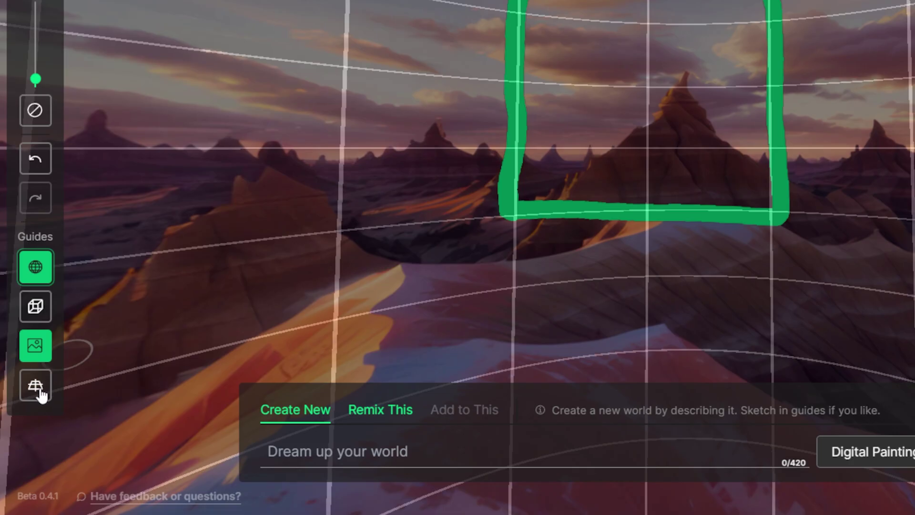
{"action": "left_click", "coordinate": [24, 426]}
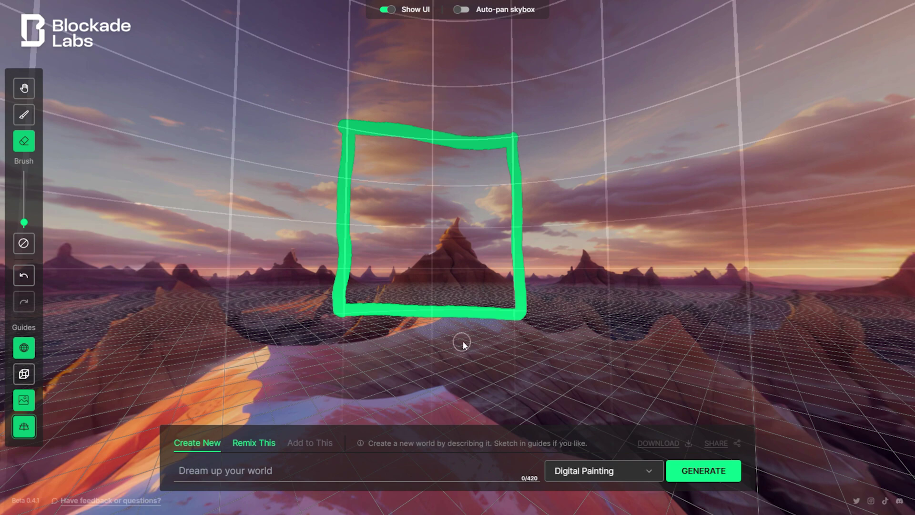
{"action": "key", "text": "h"}
{"action": "mouse_move", "coordinate": [453, 353]}
{"action": "left_mouse_down"}
{"action": "mouse_move", "coordinate": [466, 270]}
{"action": "mouse_move", "coordinate": [448, 304]}
{"action": "mouse_move", "coordinate": [461, 322]}
{"action": "mouse_move", "coordinate": [416, 321]}
{"action": "mouse_move", "coordinate": [454, 329]}
{"action": "left_mouse_up"}
{"action": "left_click_drag", "start_coordinate": [493, 294], "coordinate": [482, 330]}
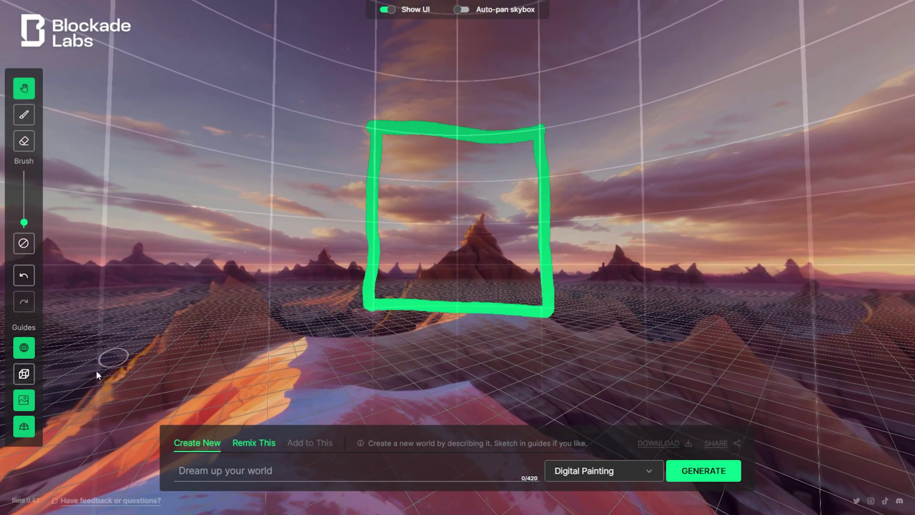
{"action": "key", "text": "e"}
{"action": "left_click", "coordinate": [24, 399]}
{"action": "left_click", "coordinate": [24, 427]}
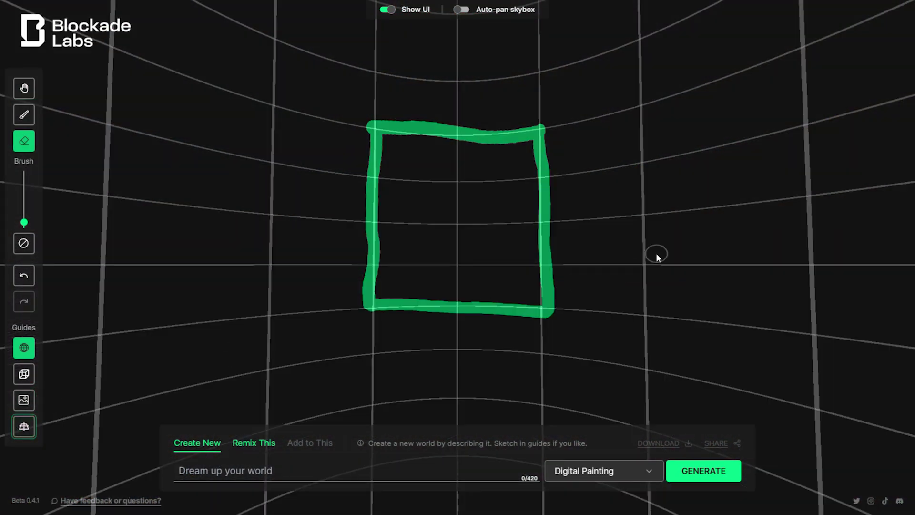
{"action": "key", "text": "h"}
{"action": "mouse_move", "coordinate": [519, 239]}
{"action": "left_mouse_down"}
{"action": "mouse_move", "coordinate": [349, 233]}
{"action": "mouse_move", "coordinate": [343, 253]}
{"action": "mouse_move", "coordinate": [451, 245]}
{"action": "mouse_move", "coordinate": [321, 242]}
{"action": "mouse_move", "coordinate": [516, 248]}
{"action": "mouse_move", "coordinate": [517, 153]}
{"action": "mouse_move", "coordinate": [534, 217]}
{"action": "mouse_move", "coordinate": [530, 108]}
{"action": "mouse_move", "coordinate": [505, 231]}
{"action": "mouse_move", "coordinate": [494, 215]}
{"action": "left_mouse_up"}
{"action": "key", "text": "e"}
Enter 'corridor hallway long empty neon lights computers afternoon golden lighting' and choose the SciFi style
{"action": "left_click", "coordinate": [213, 472]}
{"action": "type", "text": "corridor"}
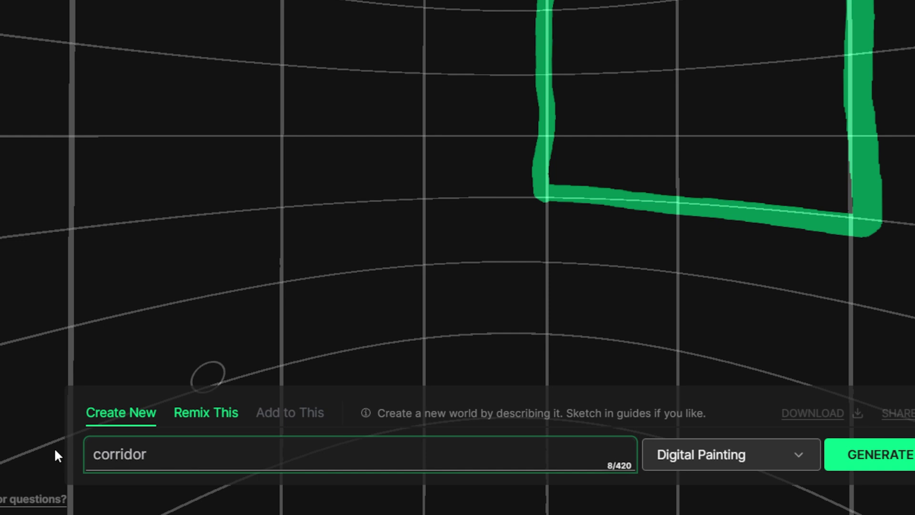
{"action": "type", "text": " hallway long emp"}
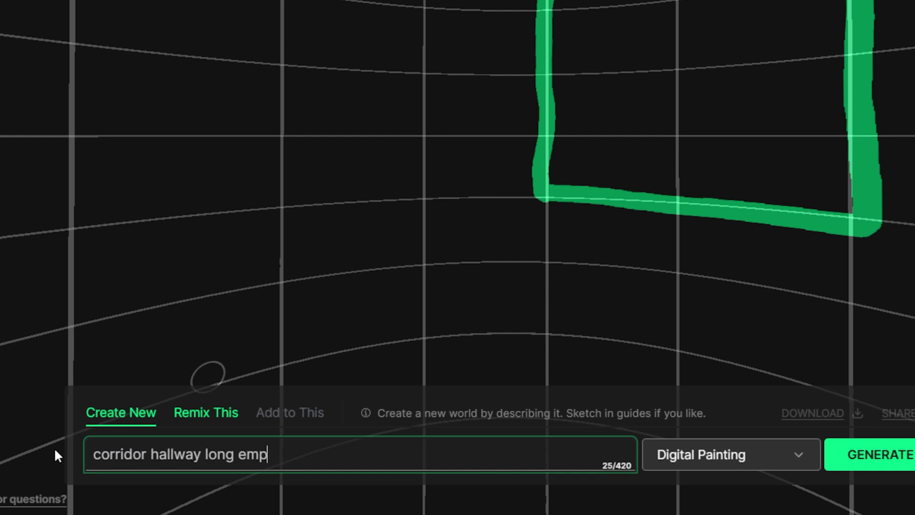
{"action": "type", "text": "ty neon lights computers"}
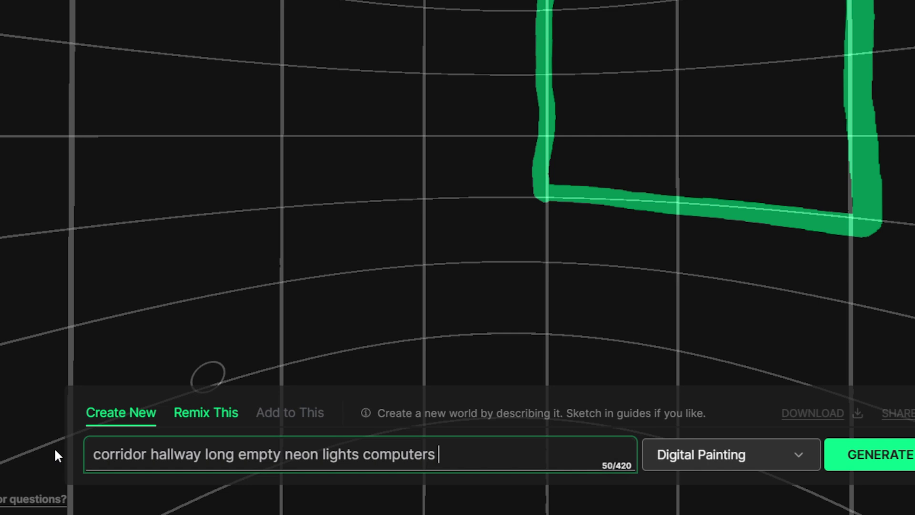
{"action": "type", "text": " afternoon golden"}
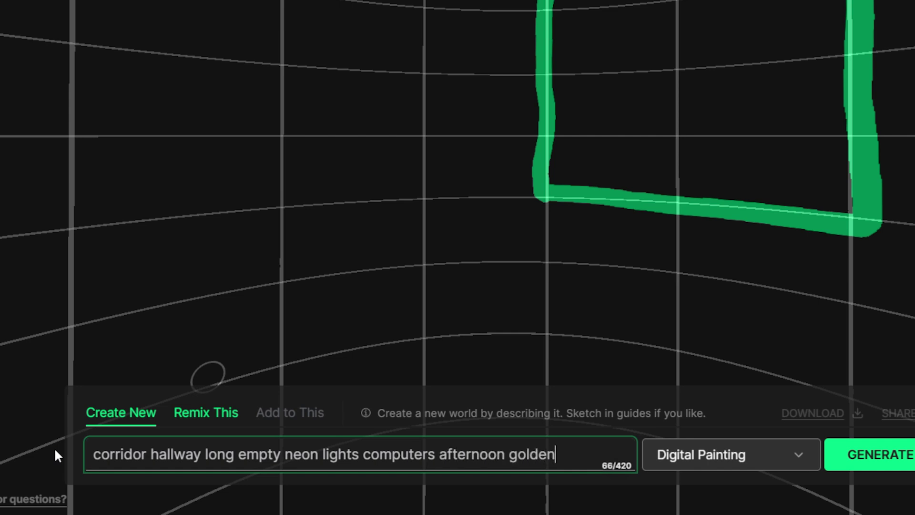
{"action": "type", "text": " lighting"}
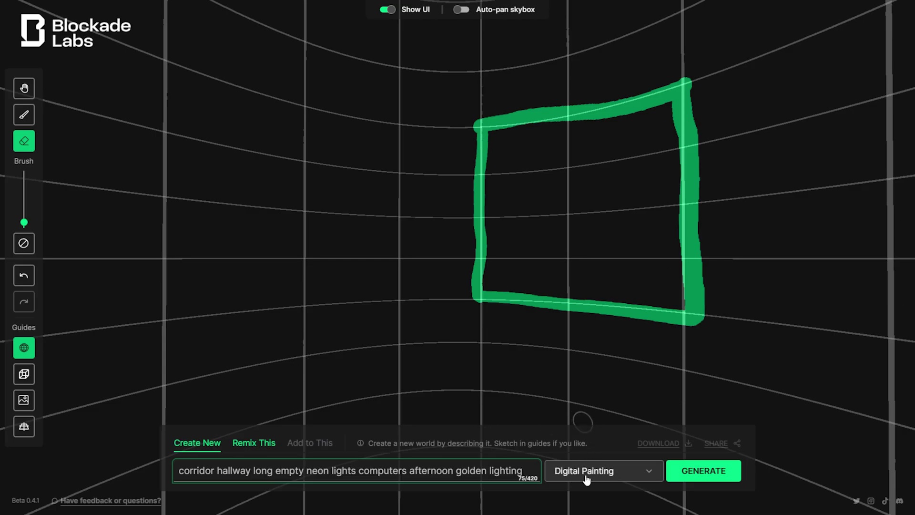
{"action": "left_click", "coordinate": [586, 474]}
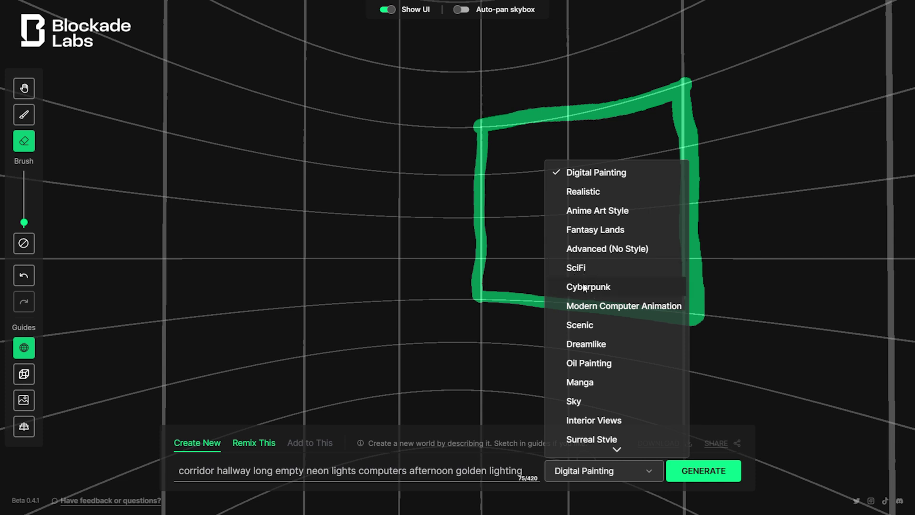
{"action": "left_click", "coordinate": [586, 268]}
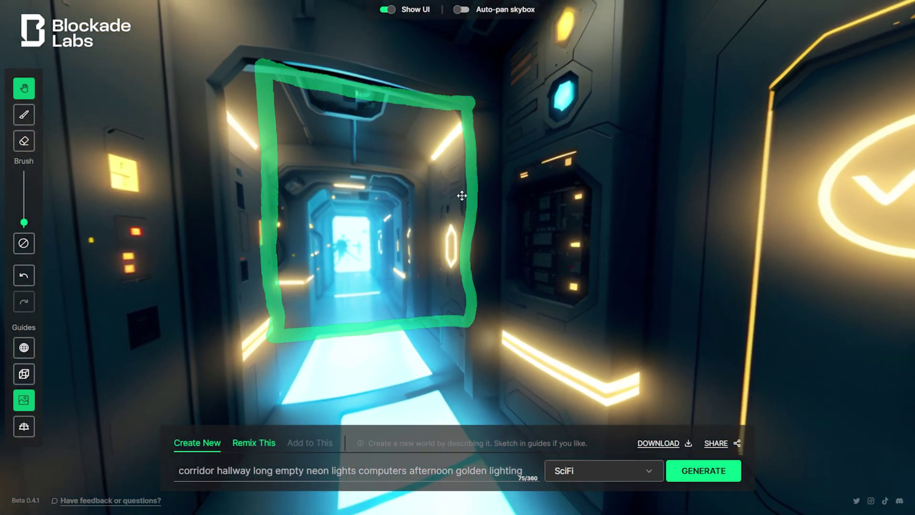
Look up at the ceiling and turn left down the generated sci-fi corridor
{"action": "mouse_move", "coordinate": [462, 195]}
{"action": "left_mouse_down"}
{"action": "mouse_move", "coordinate": [499, 278]}
{"action": "mouse_move", "coordinate": [443, 423]}
{"action": "mouse_move", "coordinate": [474, 179]}
{"action": "mouse_move", "coordinate": [460, 188]}
{"action": "left_mouse_up"}
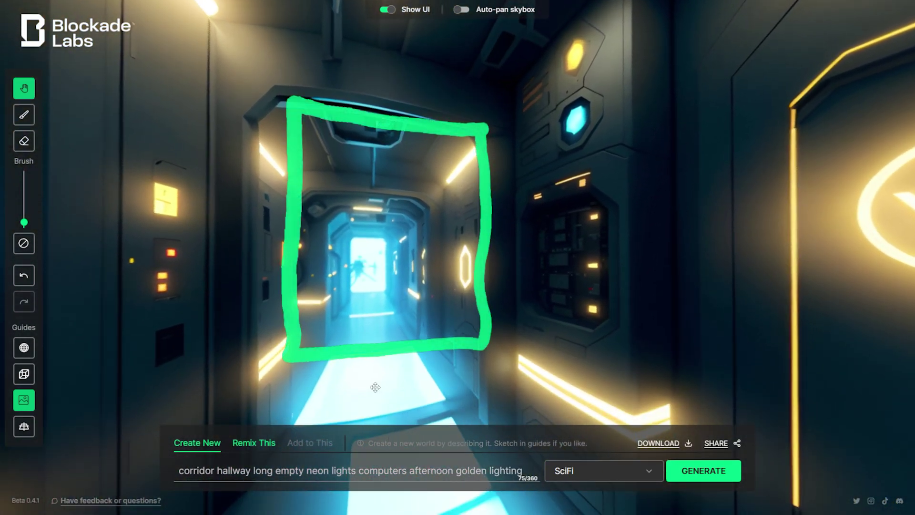
{"action": "mouse_move", "coordinate": [454, 270]}
{"action": "left_mouse_down"}
{"action": "mouse_move", "coordinate": [388, 329]}
{"action": "mouse_move", "coordinate": [267, 300]}
{"action": "mouse_move", "coordinate": [335, 260]}
{"action": "left_mouse_up"}
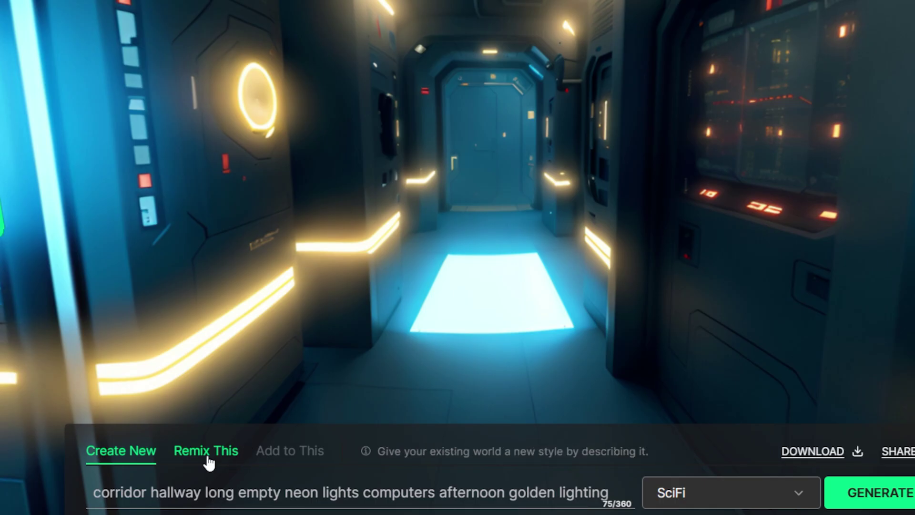
Enter Remix This and replace the prompt with 'steampunk in the morning winter snow'
{"action": "left_click", "coordinate": [206, 452]}
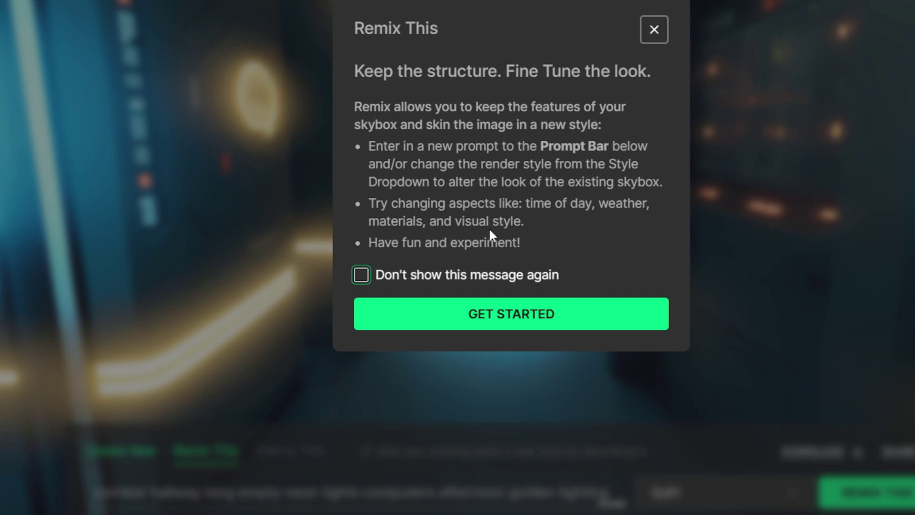
{"action": "left_click", "coordinate": [527, 316]}
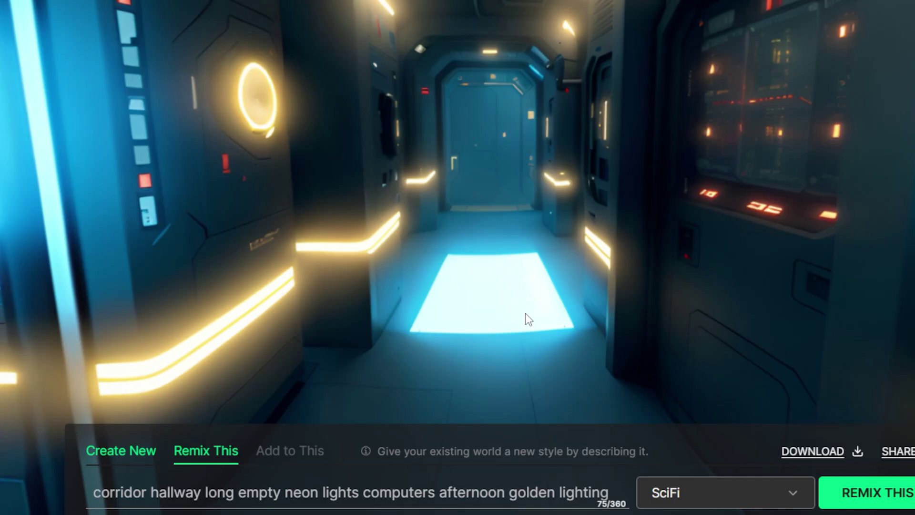
{"action": "left_click", "coordinate": [485, 495]}
{"action": "left_click_drag", "start_coordinate": [610, 491], "coordinate": [217, 498]}
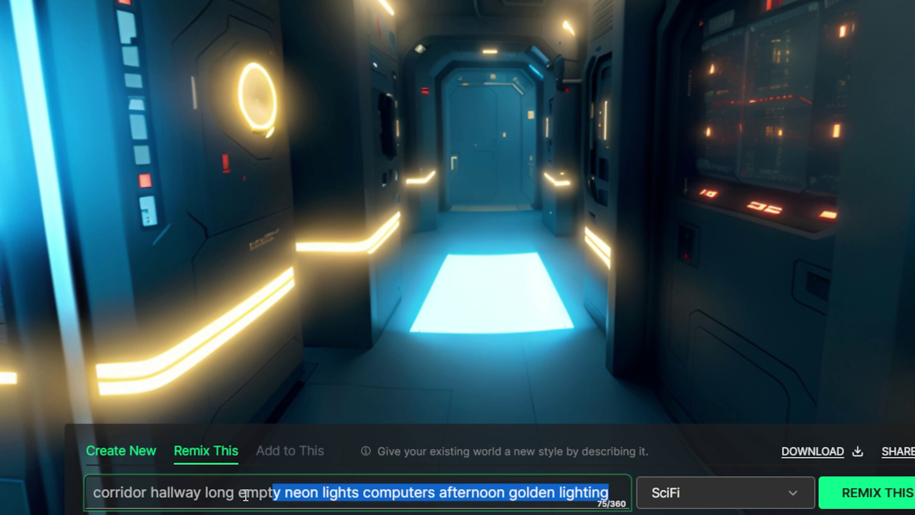
{"action": "key", "text": "BackSpace"}
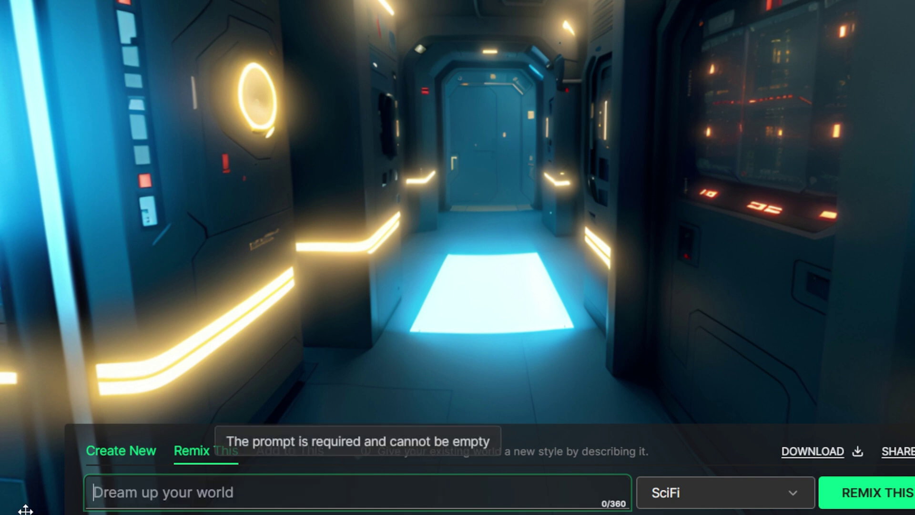
{"action": "type", "text": "steampunk in the morning winter s"}
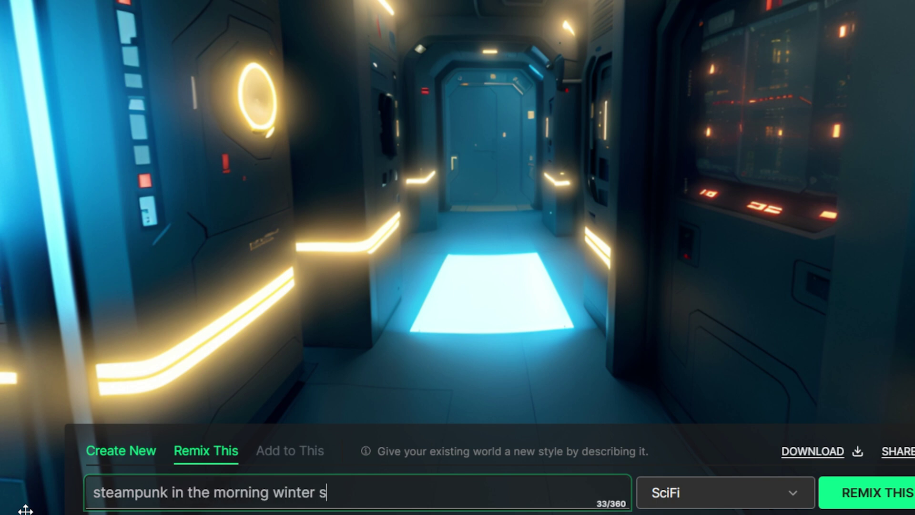
{"action": "type", "text": "now"}
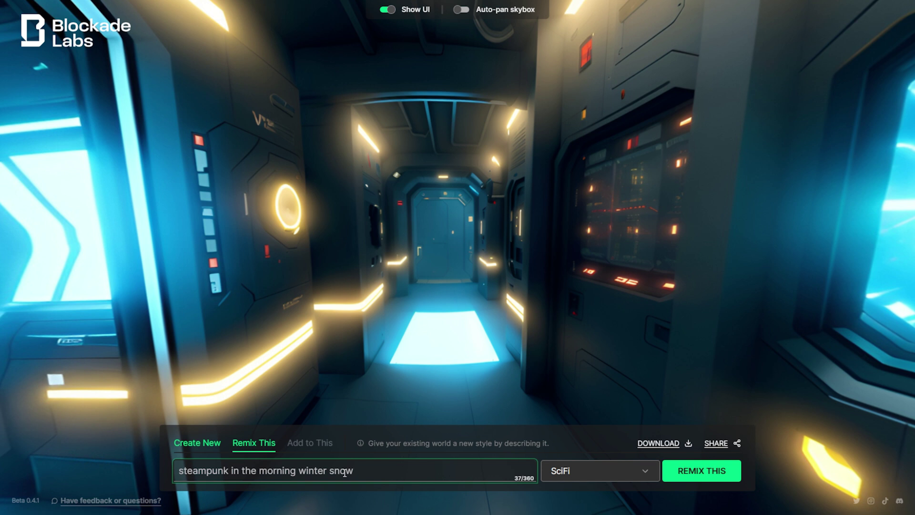
Generate the remix and rotate to centre the dark corridor
{"action": "left_click", "coordinate": [695, 471]}
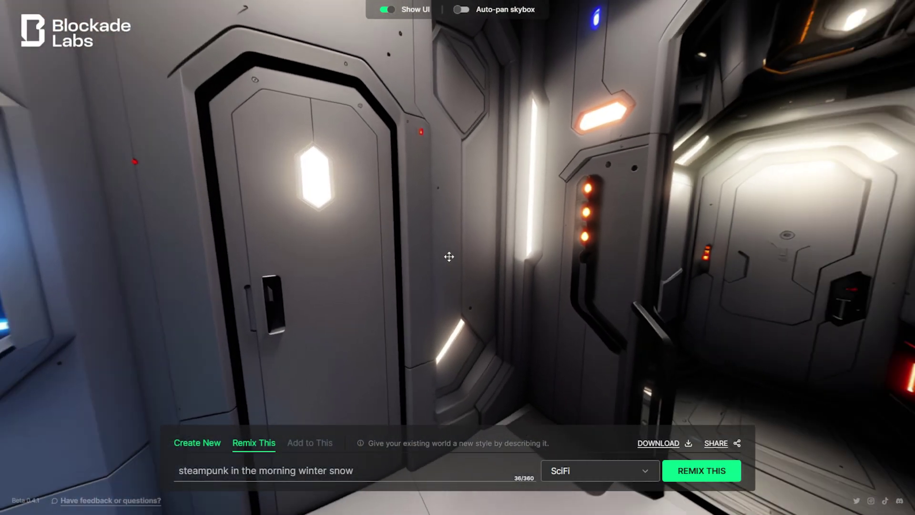
{"action": "left_click_drag", "start_coordinate": [449, 256], "coordinate": [552, 246]}
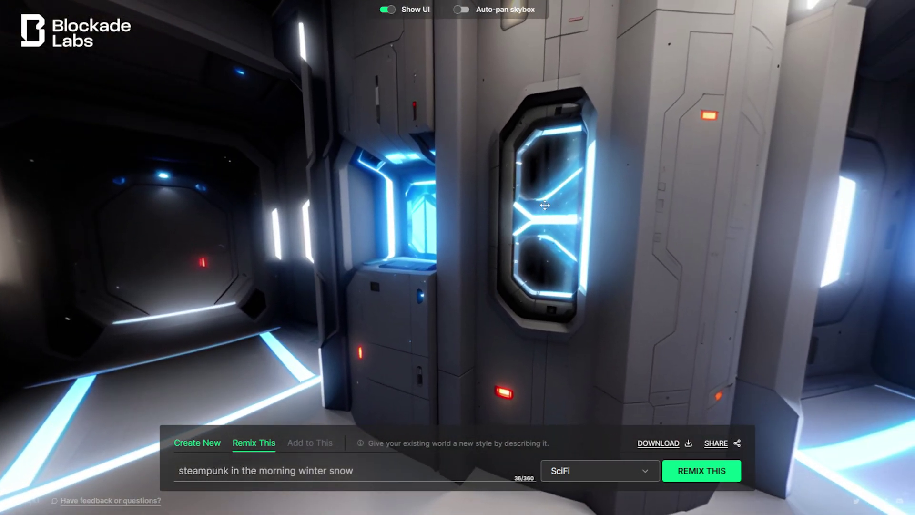
{"action": "left_click_drag", "start_coordinate": [406, 221], "coordinate": [544, 259]}
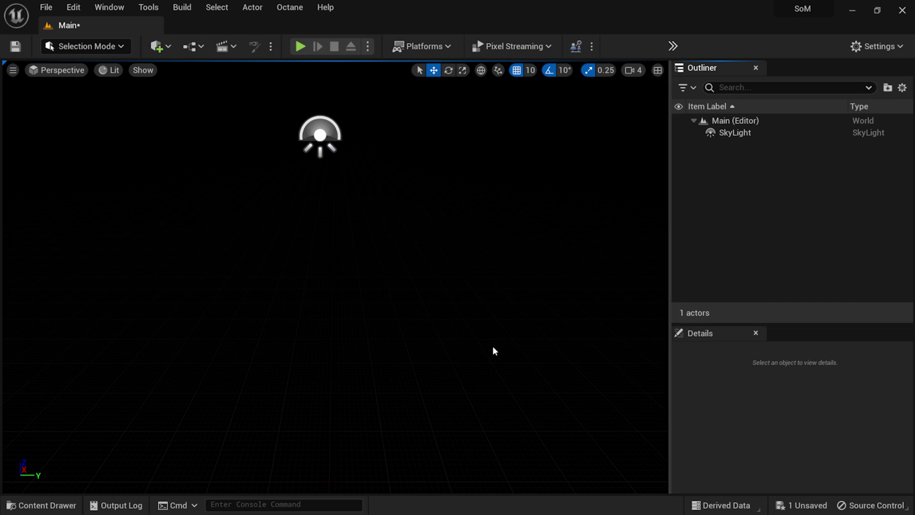
Show the Quick Add Lights submenu listing HDRI Backdrop
{"action": "left_click", "coordinate": [169, 48]}
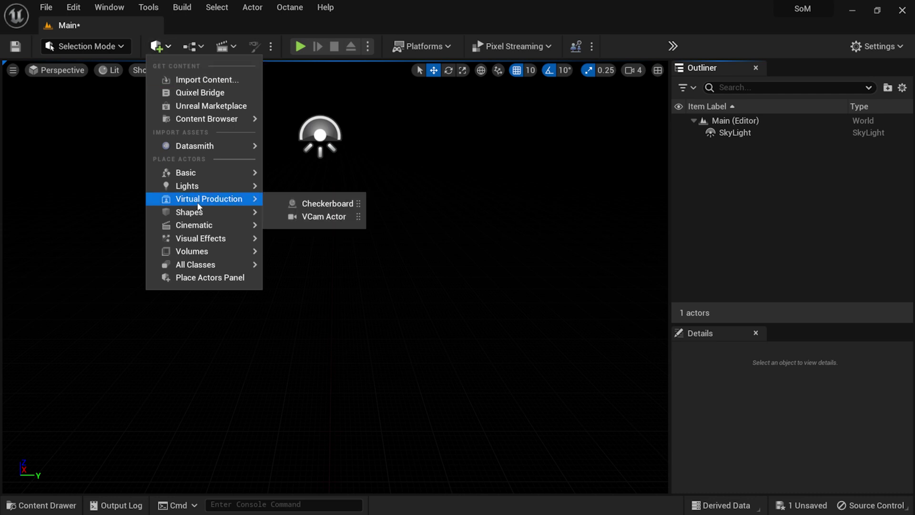
{"action": "mouse_move", "coordinate": [231, 191]}
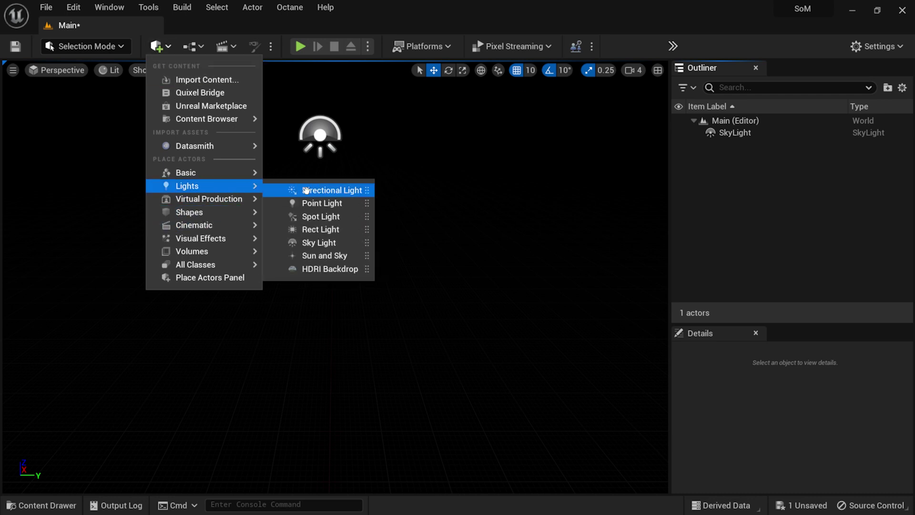
Add an HDRI Backdrop to the level and widen the viewport to look at it
{"action": "left_click", "coordinate": [332, 269]}
{"action": "left_click_drag", "start_coordinate": [343, 260], "coordinate": [342, 260]}
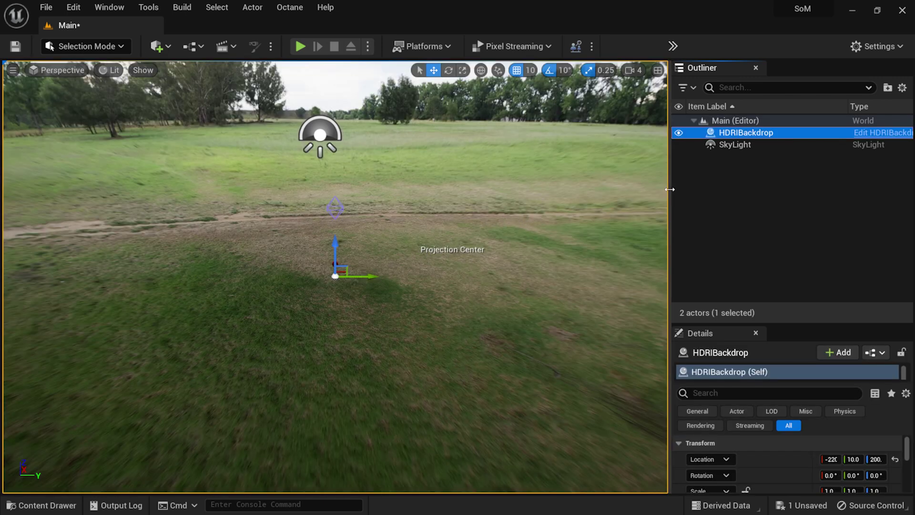
{"action": "left_click_drag", "start_coordinate": [670, 190], "coordinate": [709, 192]}
{"action": "left_click_drag", "start_coordinate": [502, 317], "coordinate": [240, 331]}
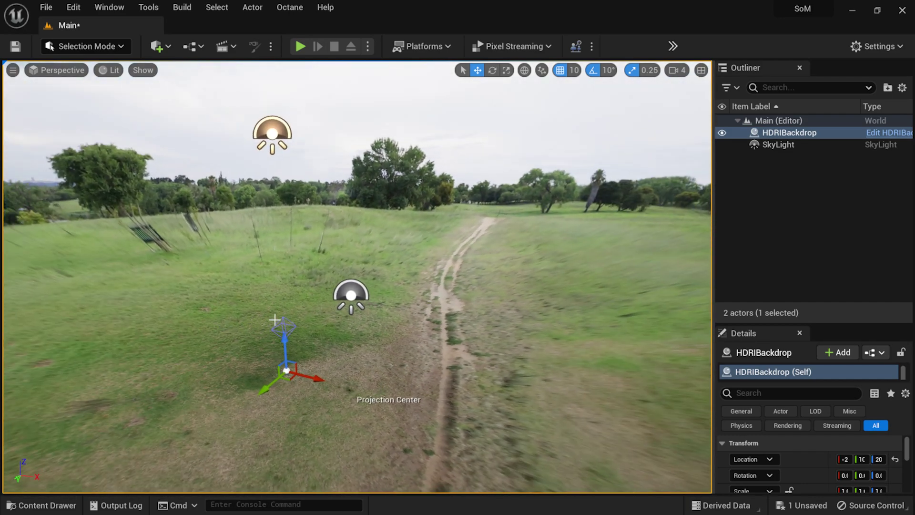
Raise the HDRI Backdrop and frame its whole dome in the viewport
{"action": "left_click_drag", "start_coordinate": [285, 300], "coordinate": [458, 194]}
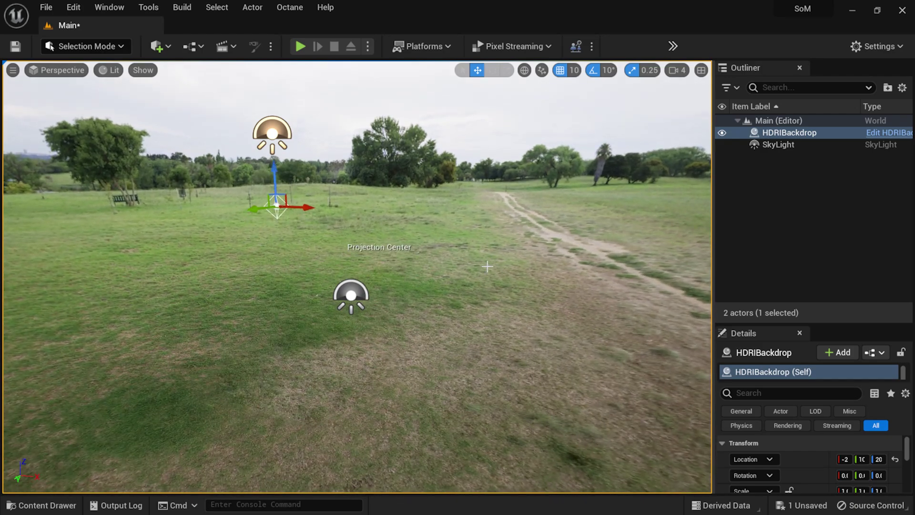
{"action": "left_click_drag", "start_coordinate": [485, 271], "coordinate": [479, 314]}
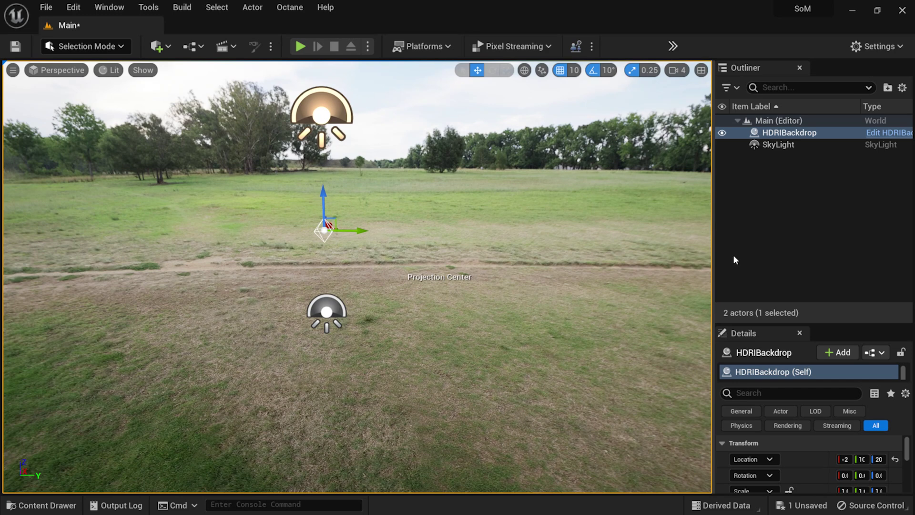
{"action": "double_click", "coordinate": [789, 134]}
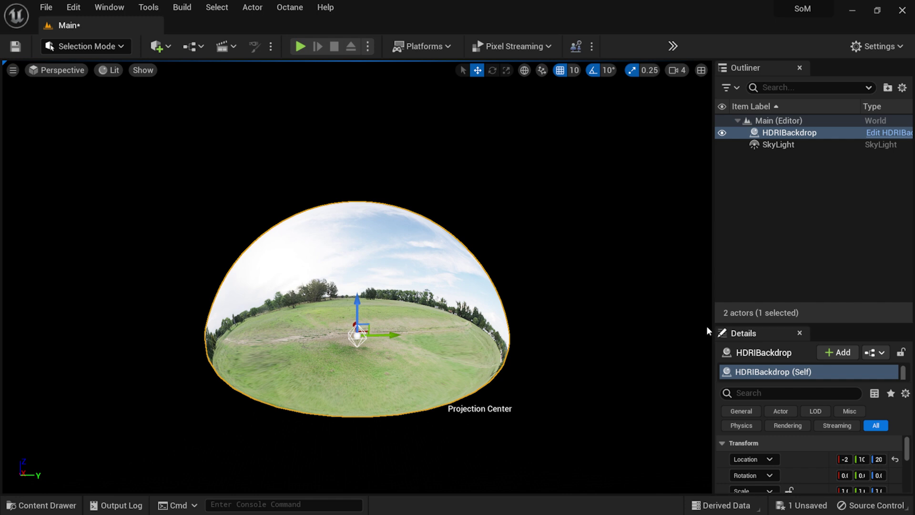
Enlarge the Details panel and reset the HDRIBackdrop location from -220, 10, 200 to 0, 0, 0
{"action": "left_click_drag", "start_coordinate": [712, 329], "coordinate": [658, 328]}
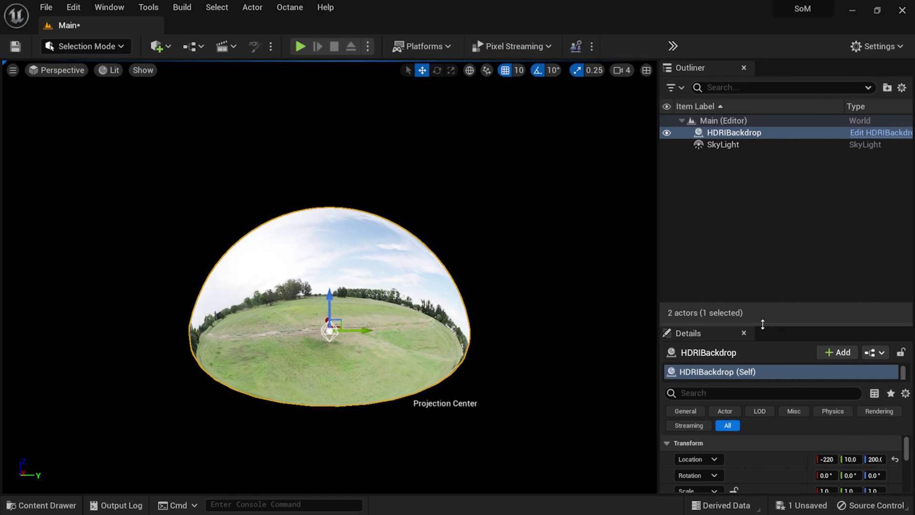
{"action": "left_click_drag", "start_coordinate": [763, 325], "coordinate": [781, 202]}
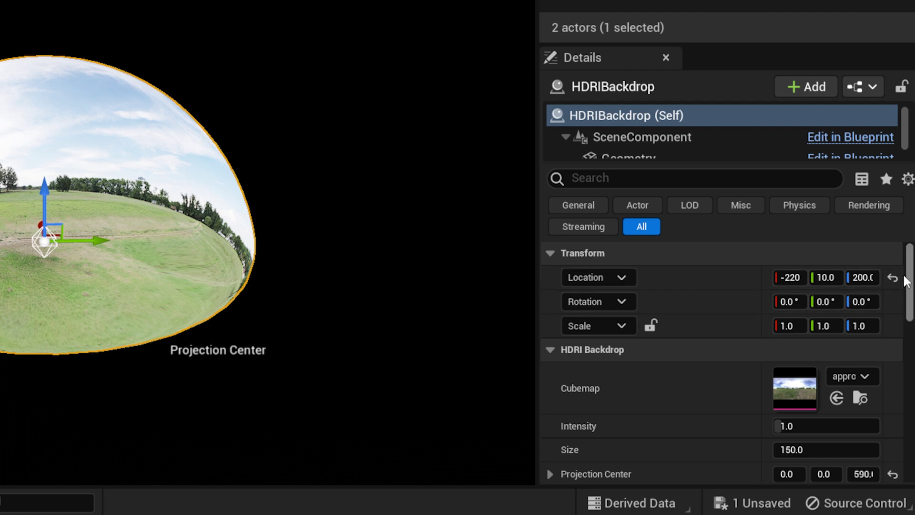
{"action": "left_click", "coordinate": [894, 278]}
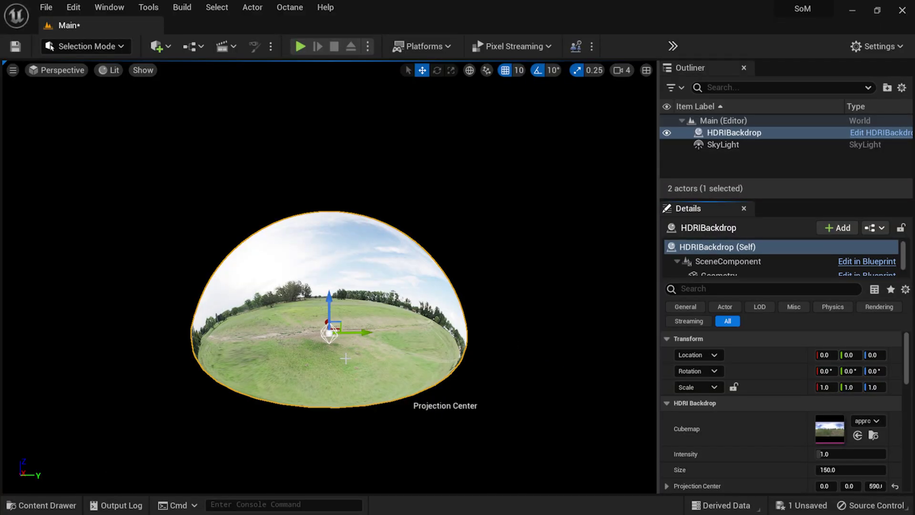
Import scifi_rusty_steampunk_in_the_night_empty_halls.jpg from the HDR folder into the Content Browser
{"action": "left_click", "coordinate": [49, 503]}
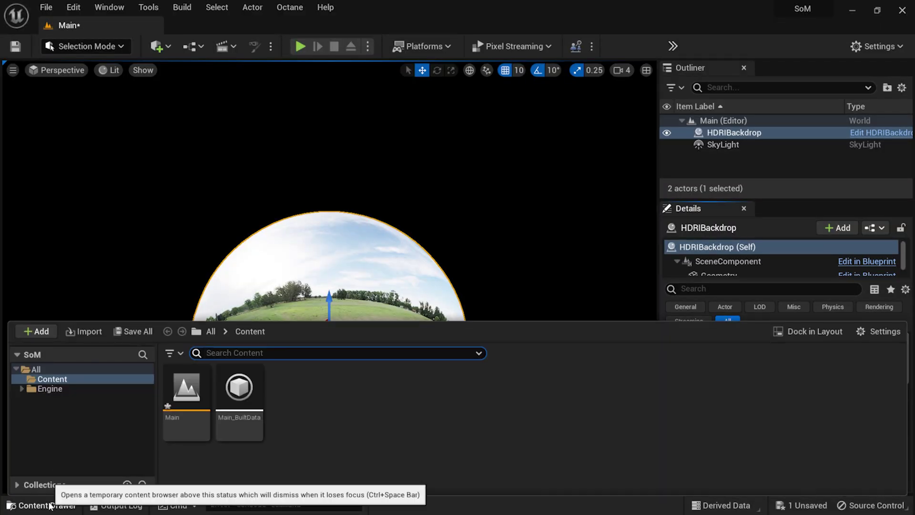
{"action": "left_click", "coordinate": [791, 333]}
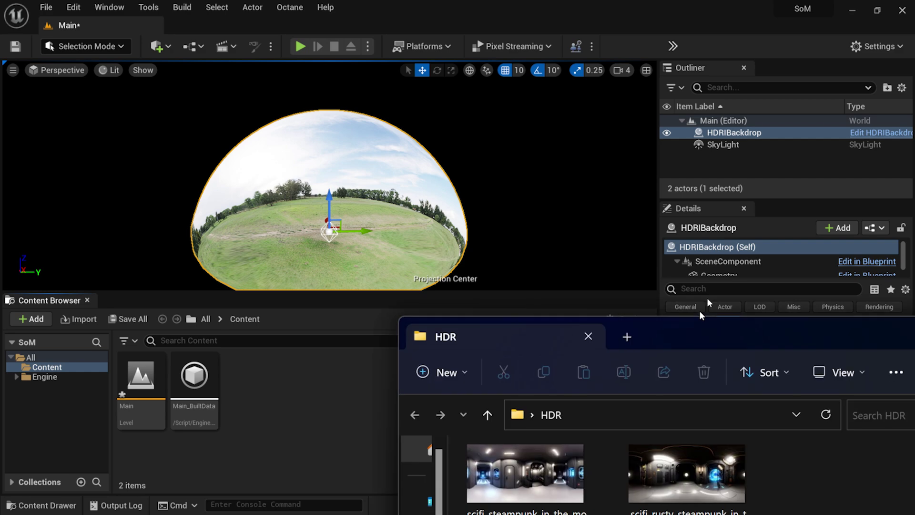
{"action": "left_click_drag", "start_coordinate": [631, 207], "coordinate": [561, 79]}
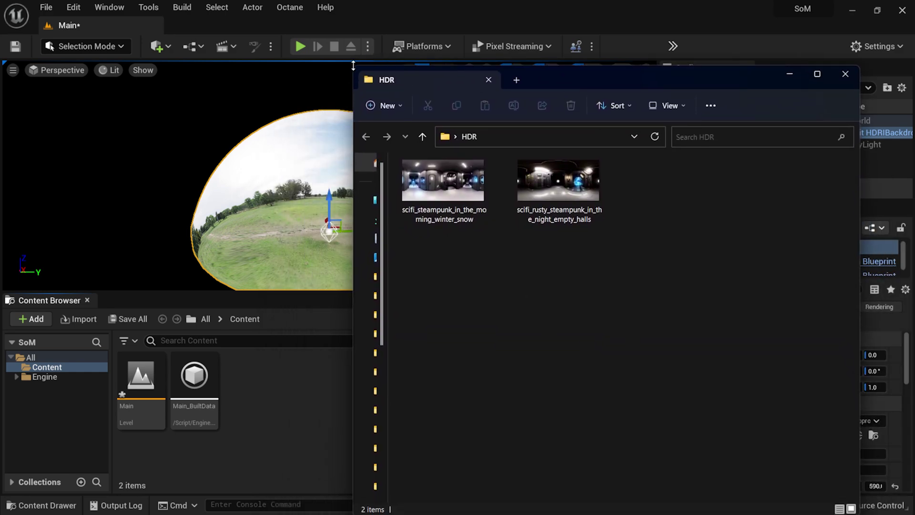
{"action": "left_click_drag", "start_coordinate": [354, 65], "coordinate": [401, 167]}
{"action": "left_click_drag", "start_coordinate": [618, 187], "coordinate": [606, 94]}
{"action": "left_click", "coordinate": [580, 200]}
{"action": "left_click_drag", "start_coordinate": [599, 211], "coordinate": [245, 425]}
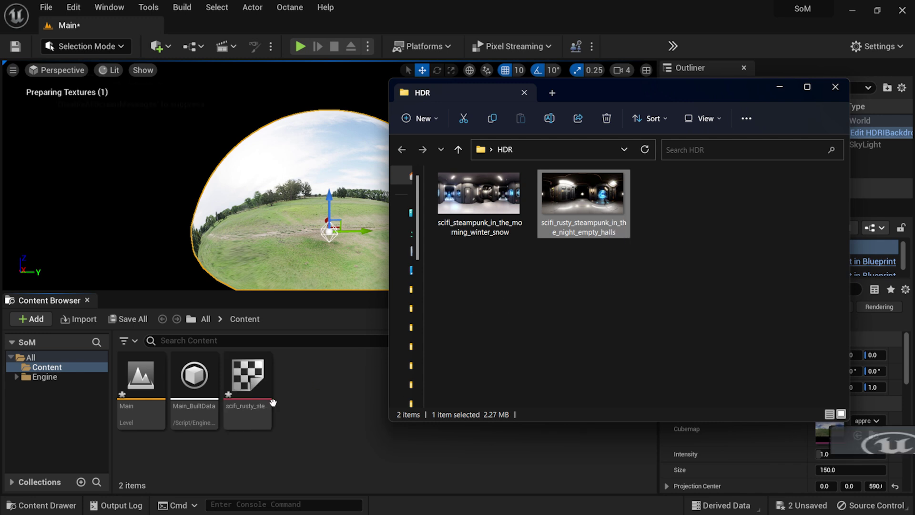
{"action": "left_click", "coordinate": [312, 400]}
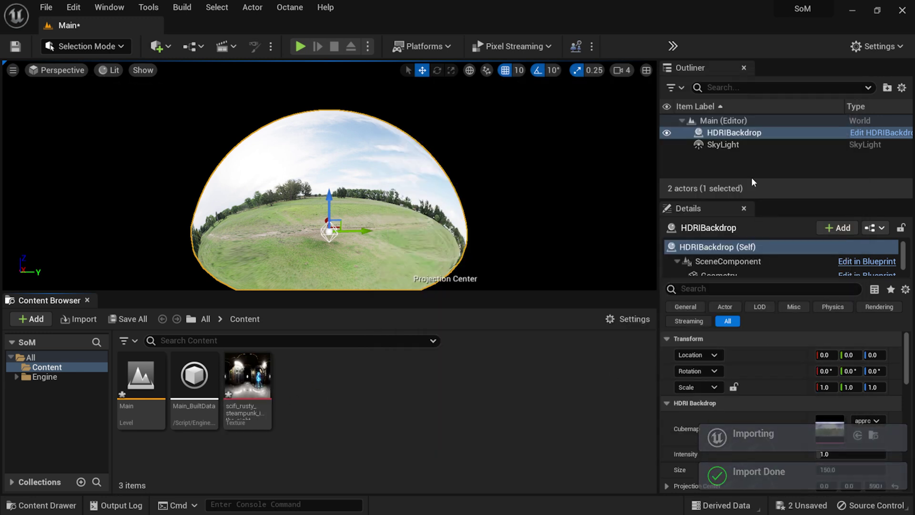
Try dropping the imported corridor texture onto the HDRI Backdrop's Cubemap slot
{"action": "scroll", "coordinate": [711, 433], "scroll_direction": "down", "scroll_amount": 2}
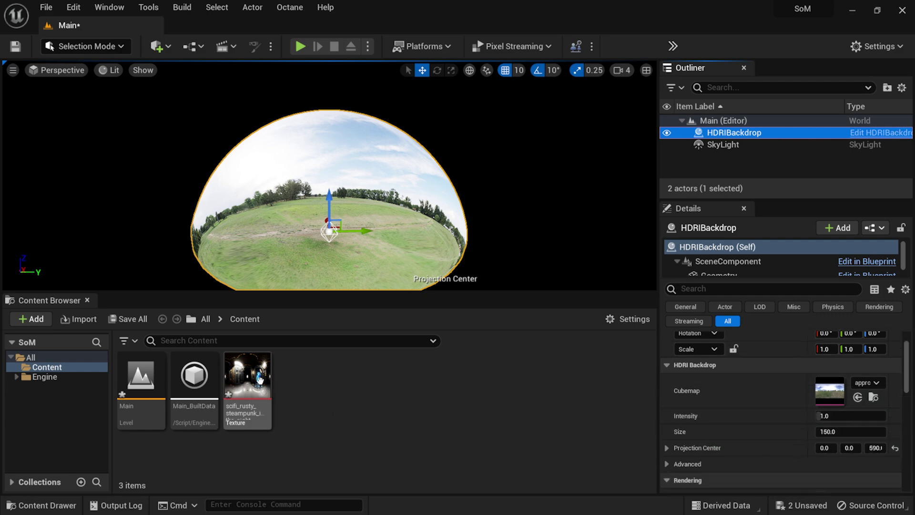
{"action": "left_click_drag", "start_coordinate": [256, 376], "coordinate": [321, 391]}
{"action": "left_click", "coordinate": [300, 389]}
{"action": "mouse_move", "coordinate": [253, 388]}
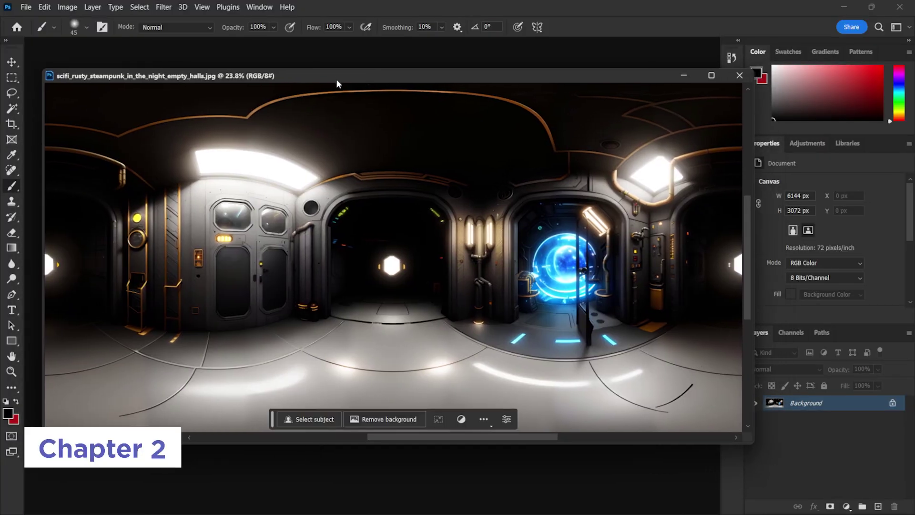
Convert the corridor panorama to 32 Bits/Channel via Image > Mode
{"action": "left_click", "coordinate": [30, 7]}
{"action": "mouse_move", "coordinate": [63, 9]}
{"action": "mouse_move", "coordinate": [99, 32]}
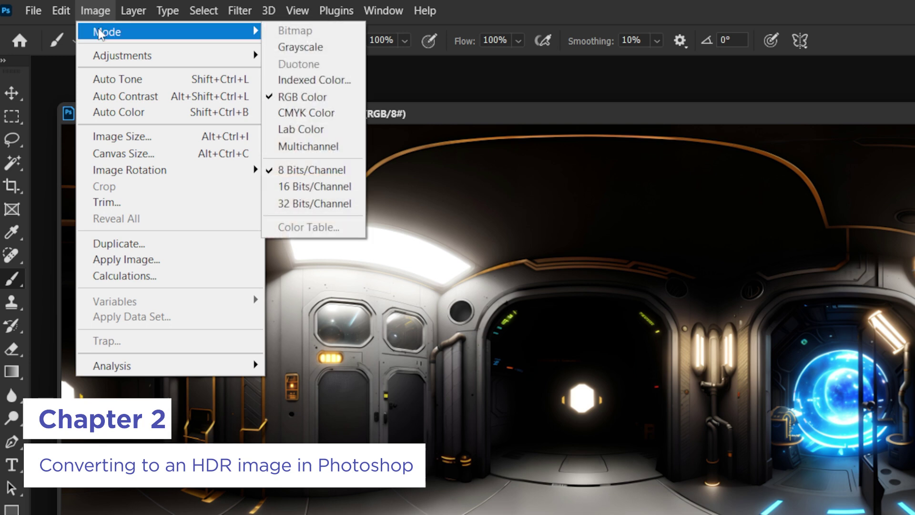
{"action": "left_click", "coordinate": [303, 205]}
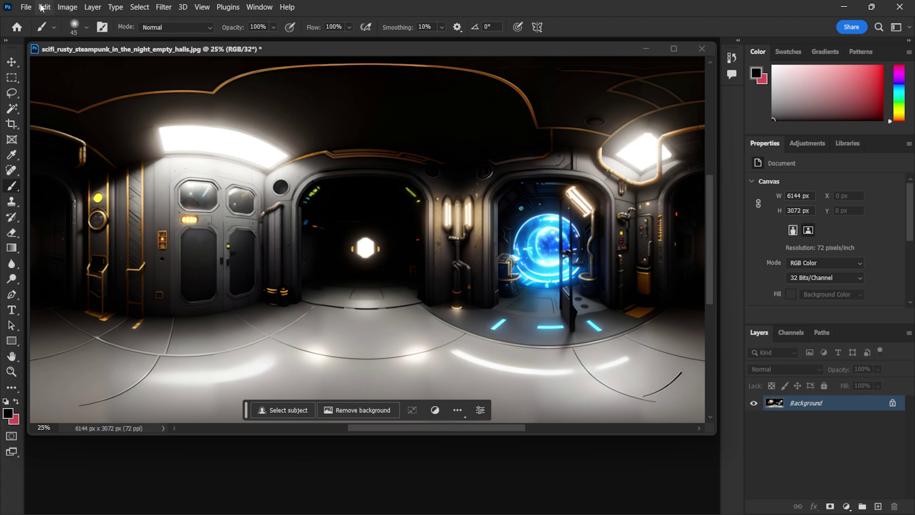
Save the panorama as scifi_rusty_steampunk_in_the_night_empty_halls.hdr in Radiance (*.HDR) format
{"action": "left_click", "coordinate": [27, 8]}
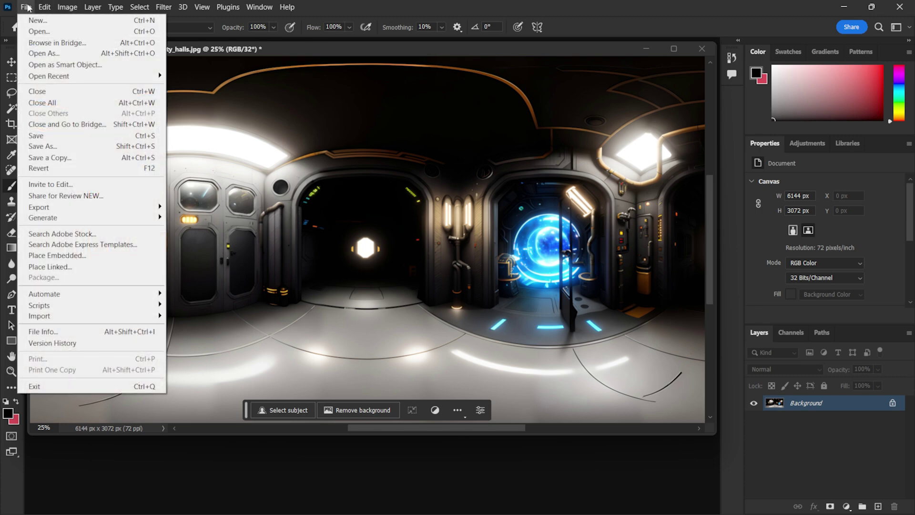
{"action": "left_click", "coordinate": [61, 143]}
{"action": "left_click_drag", "start_coordinate": [92, 1], "coordinate": [329, 101]}
{"action": "left_click_drag", "start_coordinate": [476, 113], "coordinate": [282, 37]}
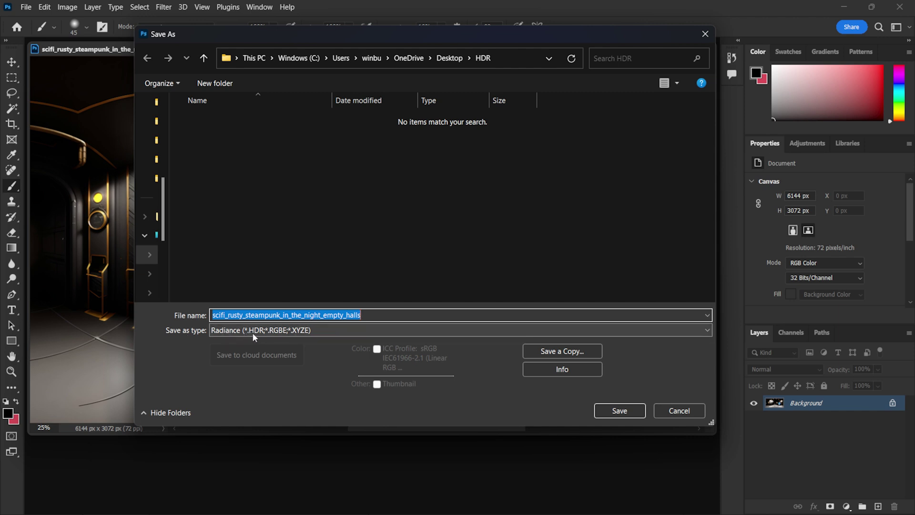
{"action": "left_click", "coordinate": [620, 411]}
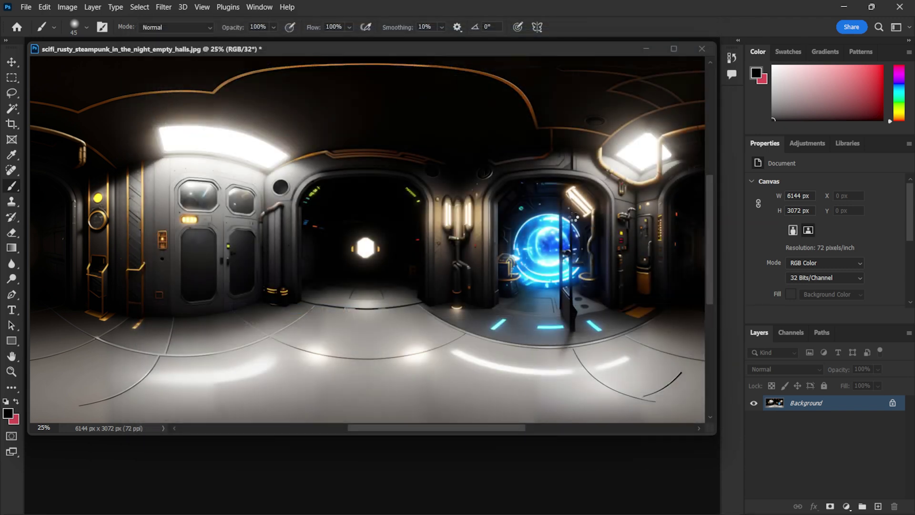
{"action": "scroll", "coordinate": [601, 134], "scroll_direction": "up", "scroll_amount": 5}
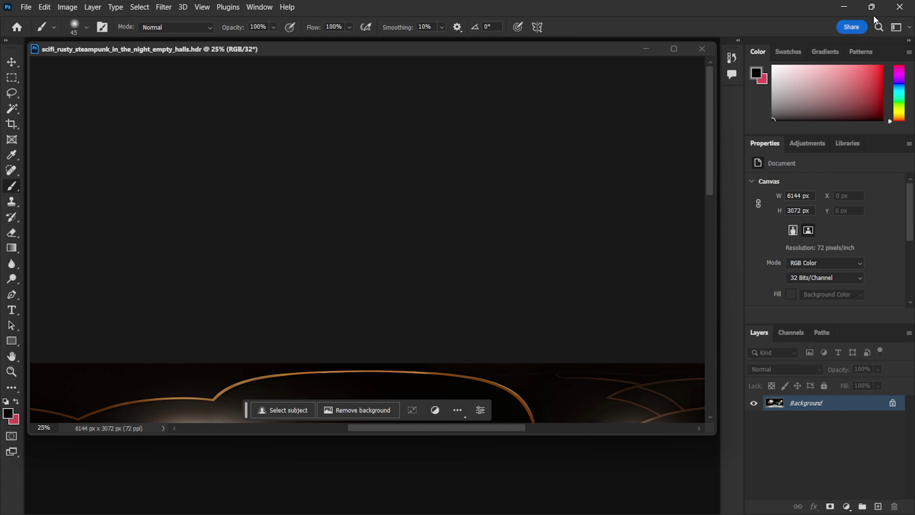
Delete the old flat corridor texture asset from the Content Browser
{"action": "left_click", "coordinate": [900, 6]}
{"action": "left_click", "coordinate": [484, 221]}
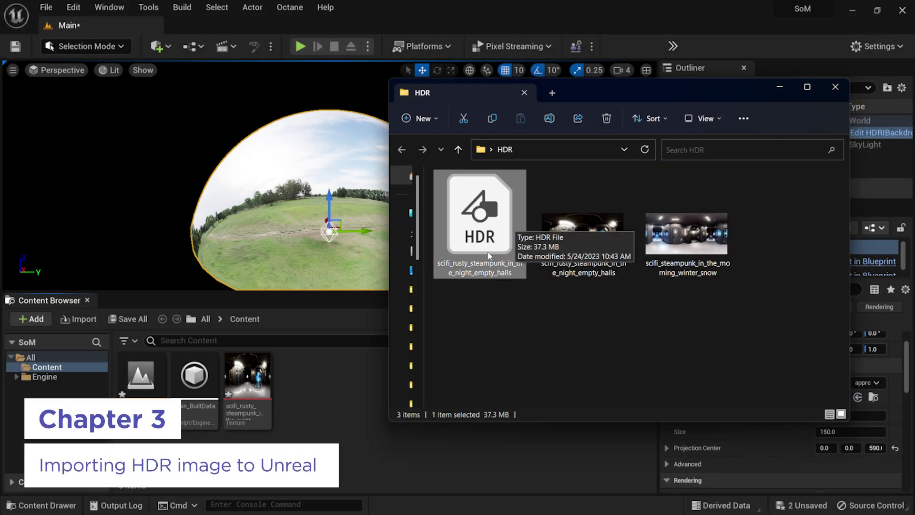
{"action": "left_click", "coordinate": [248, 382]}
{"action": "right_click", "coordinate": [250, 381]}
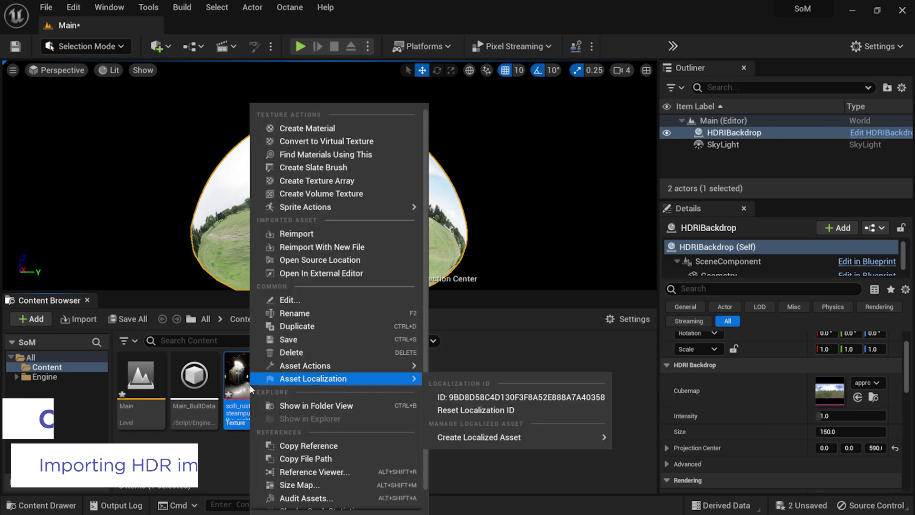
{"action": "left_click", "coordinate": [291, 352]}
{"action": "left_click", "coordinate": [373, 454]}
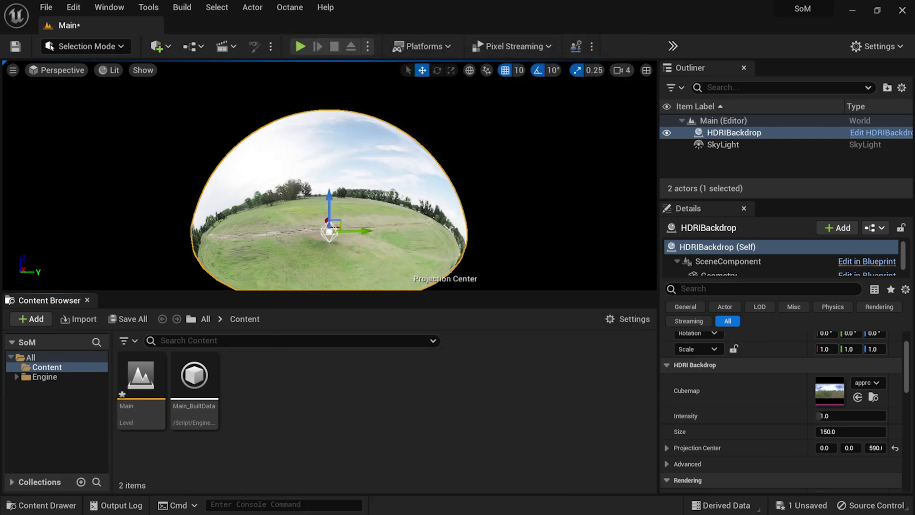
Import the .hdr file as a Texture Cube and assign it to the HDRIBackdrop's Cubemap
{"action": "key", "text": "super"}
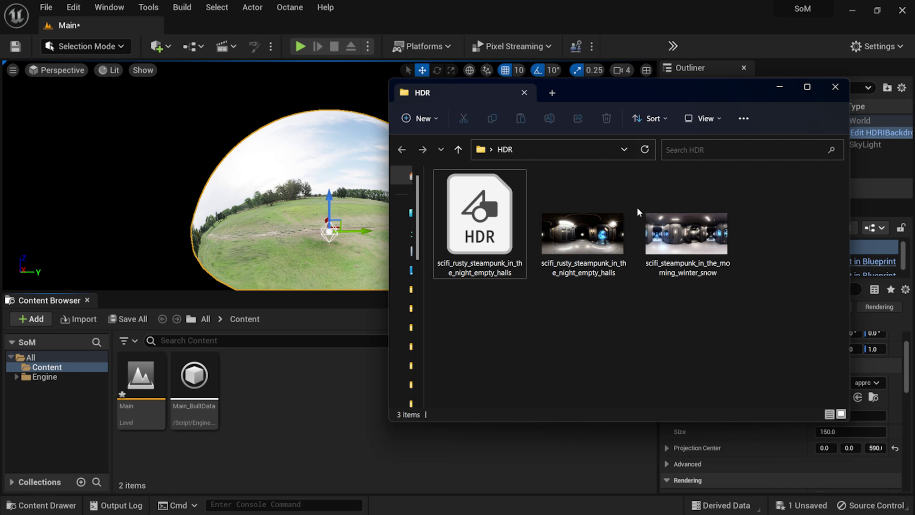
{"action": "left_click", "coordinate": [432, 508]}
{"action": "left_click_drag", "start_coordinate": [480, 213], "coordinate": [460, 240]}
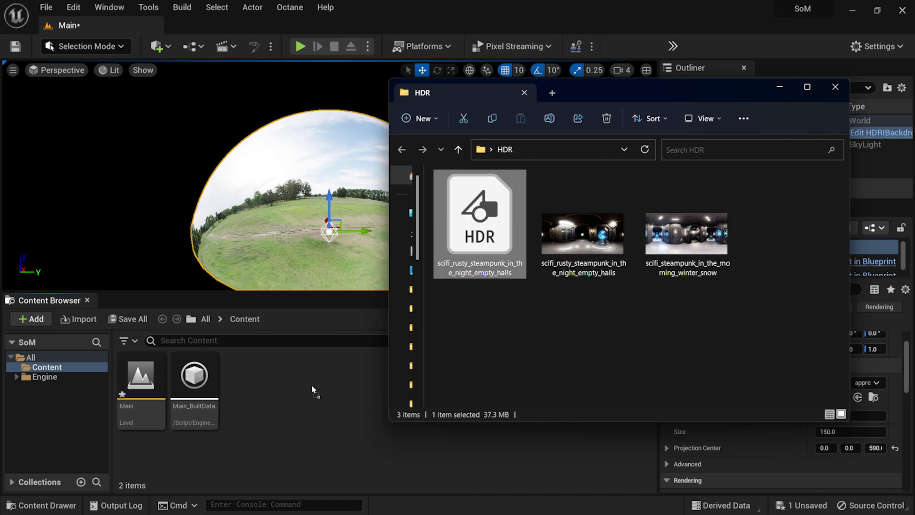
{"action": "left_click_drag", "start_coordinate": [293, 403], "coordinate": [292, 403]}
{"action": "left_click", "coordinate": [323, 399]}
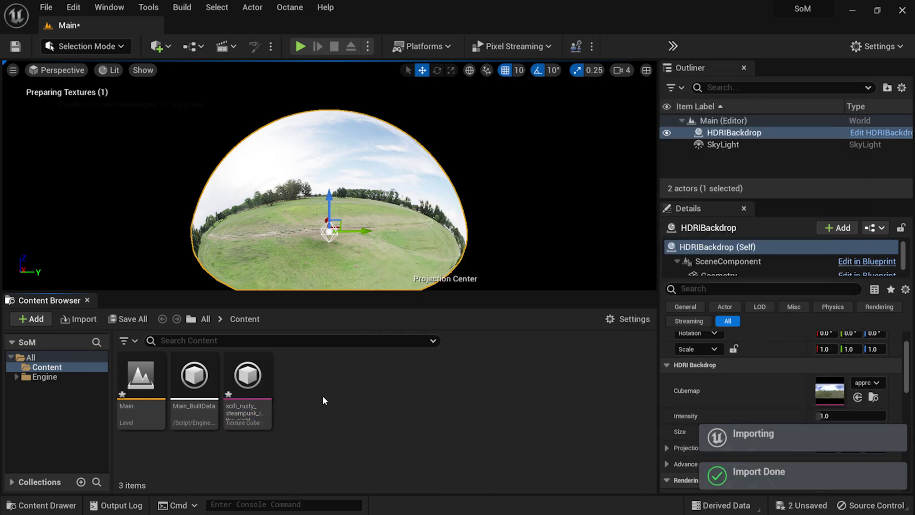
{"action": "left_click_drag", "start_coordinate": [248, 377], "coordinate": [825, 391]}
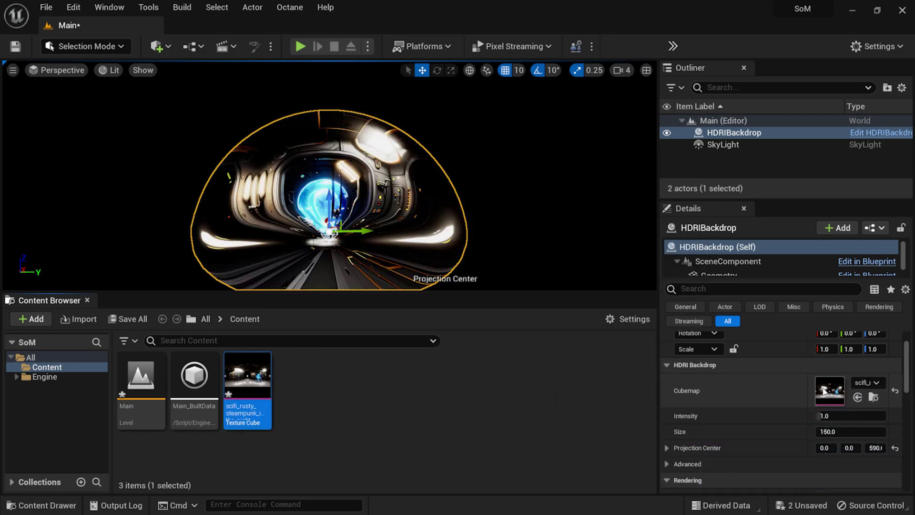
Fly inside the backdrop dome and nudge Projection Center Z up until the corridor floor looks right
{"action": "left_click", "coordinate": [87, 301]}
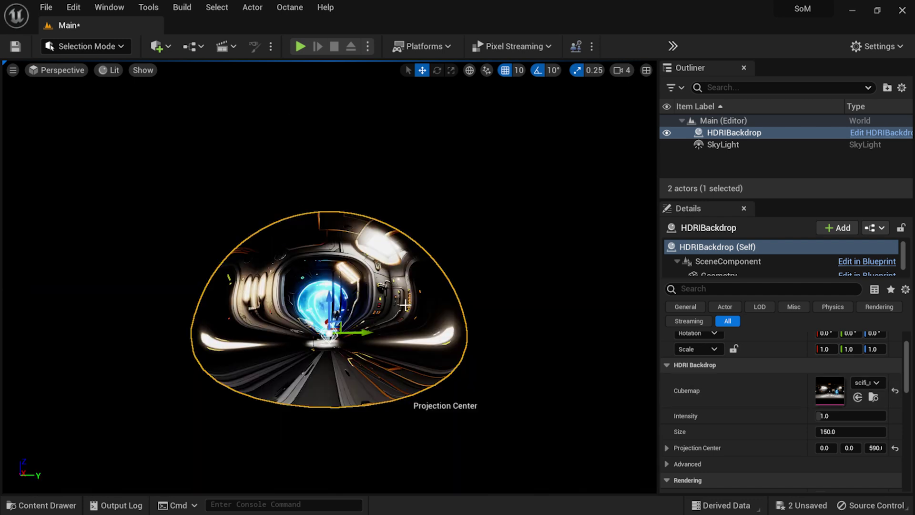
{"action": "scroll", "coordinate": [351, 344], "scroll_direction": "up", "scroll_amount": 5}
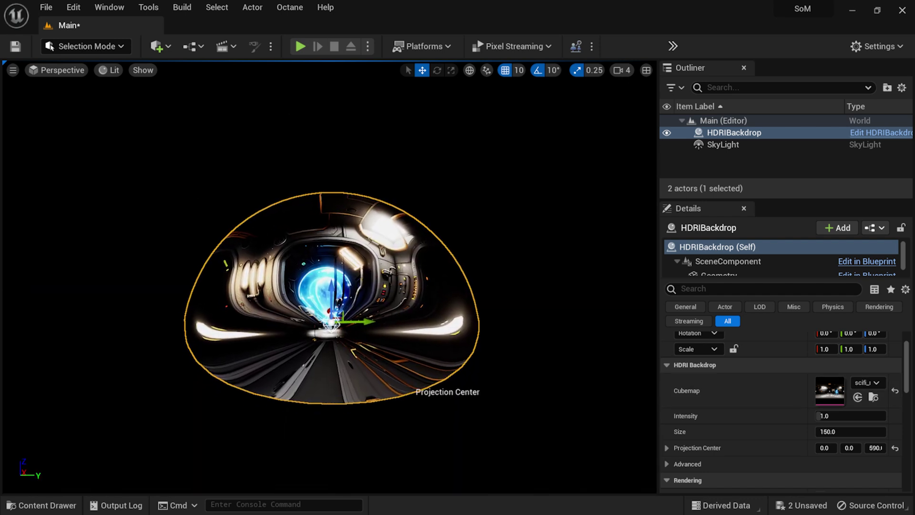
{"action": "scroll", "coordinate": [350, 344], "scroll_direction": "up", "scroll_amount": 6}
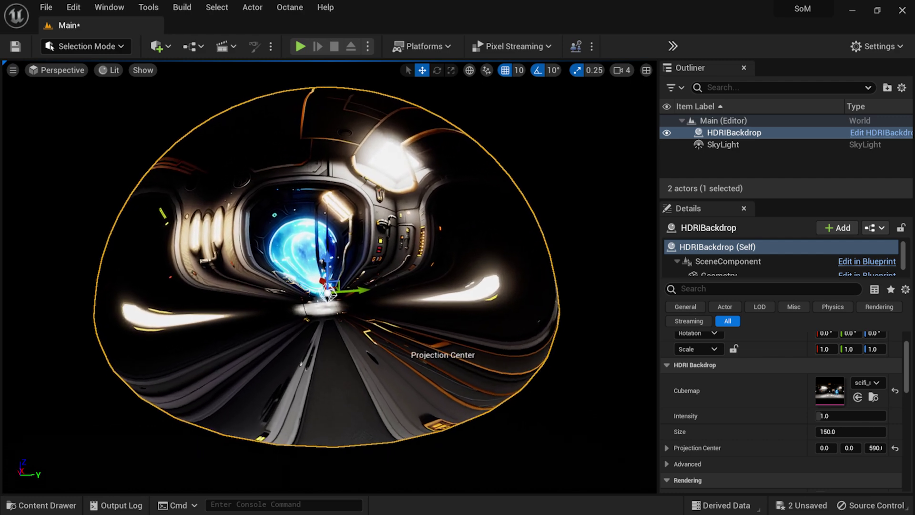
{"action": "scroll", "coordinate": [350, 344], "scroll_direction": "up", "scroll_amount": 6}
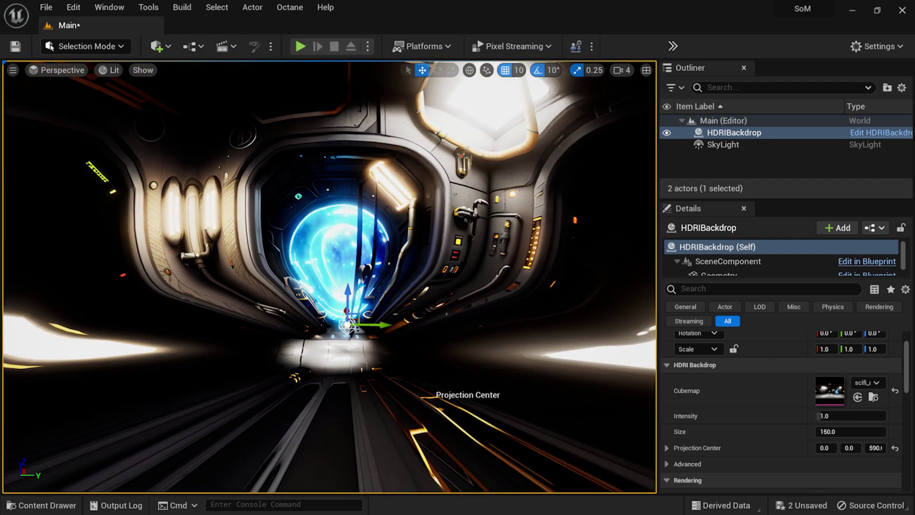
{"action": "scroll", "coordinate": [330, 276], "scroll_direction": "up", "scroll_amount": 2}
{"action": "left_click_drag", "start_coordinate": [329, 277], "coordinate": [414, 347]}
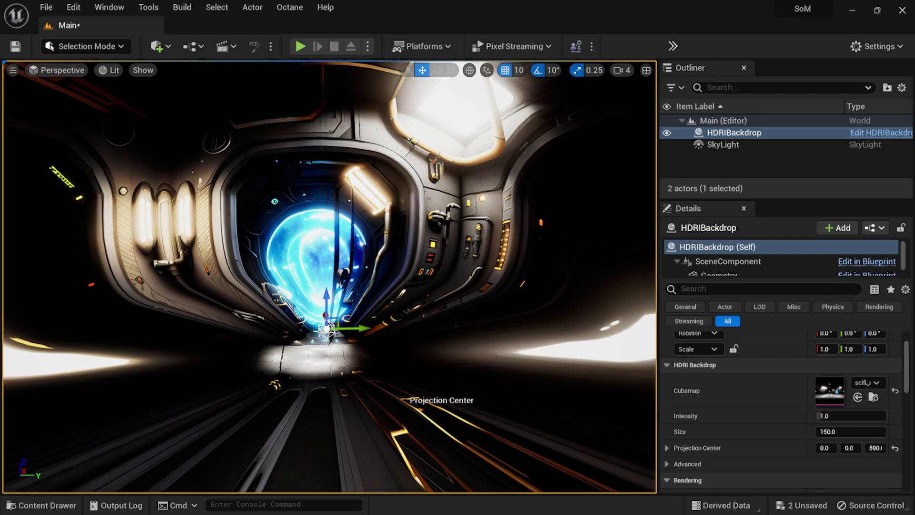
{"action": "scroll", "coordinate": [329, 277], "scroll_direction": "up", "scroll_amount": 1}
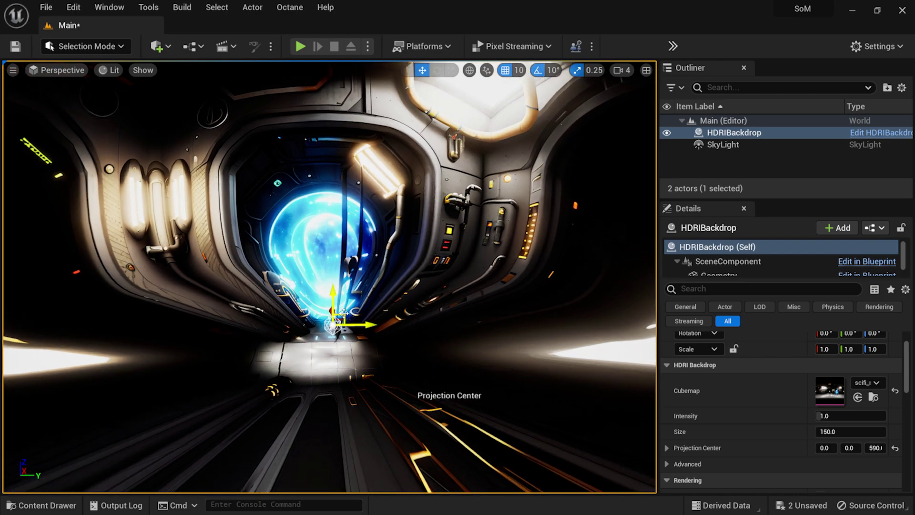
{"action": "mouse_move", "coordinate": [876, 448]}
{"action": "left_mouse_down"}
{"action": "mouse_move", "coordinate": [906, 448]}
{"action": "mouse_move", "coordinate": [882, 447]}
{"action": "left_mouse_up"}
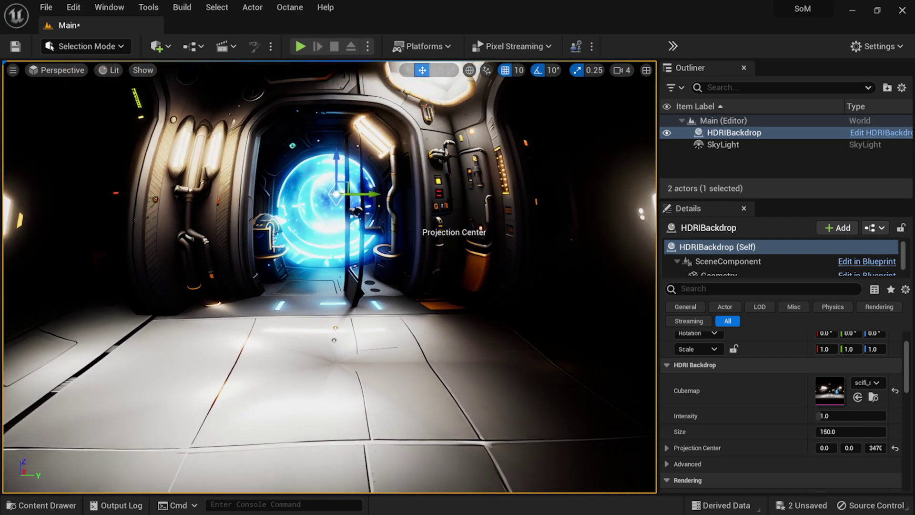
{"action": "scroll", "coordinate": [393, 209], "scroll_direction": "down", "scroll_amount": 3}
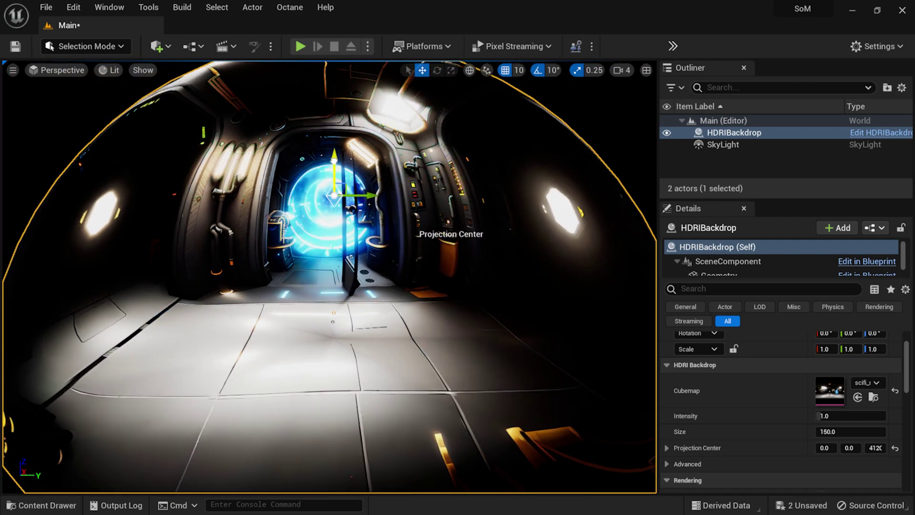
{"action": "left_click_drag", "start_coordinate": [875, 448], "coordinate": [860, 448]}
{"action": "scroll", "coordinate": [329, 276], "scroll_direction": "up", "scroll_amount": 5}
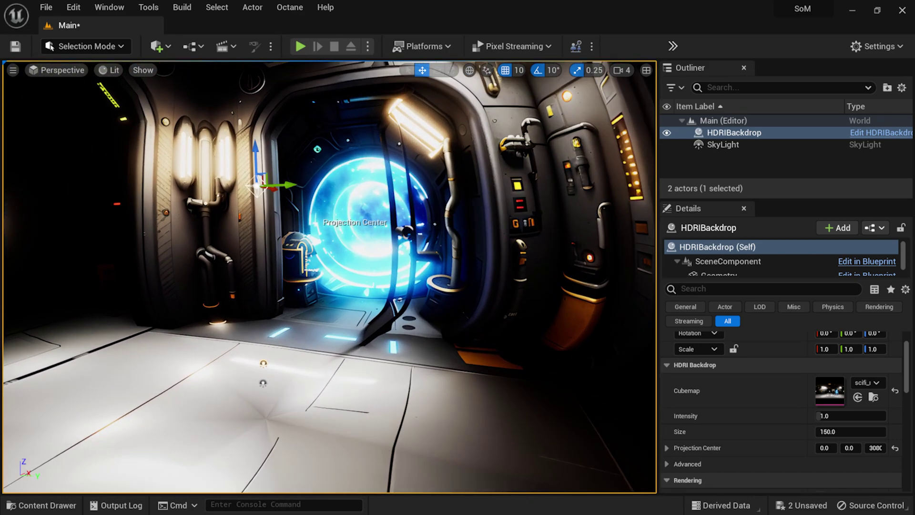
{"action": "left_click_drag", "start_coordinate": [329, 277], "coordinate": [215, 277]}
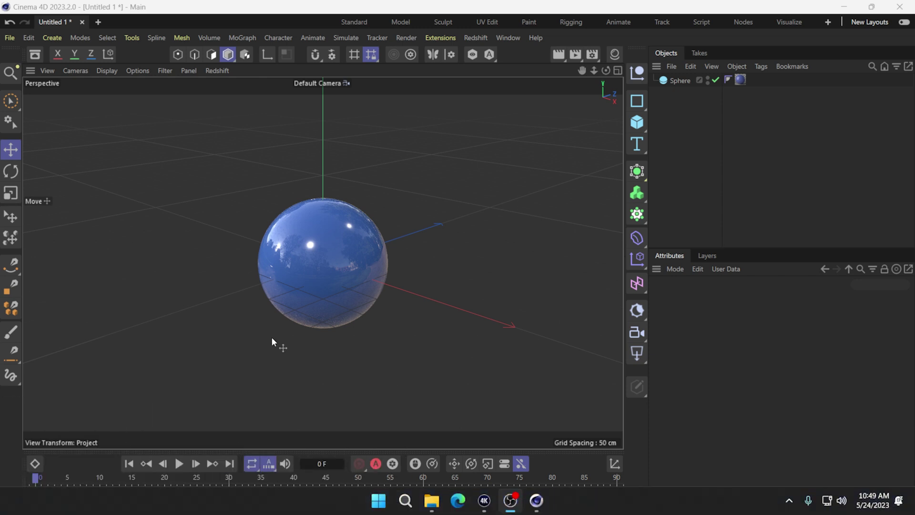
Add an RS Dome Light from the Redshift Lights menu and expand its settings panel
{"action": "left_click", "coordinate": [593, 54]}
{"action": "left_click_drag", "start_coordinate": [690, 37], "coordinate": [541, 88]}
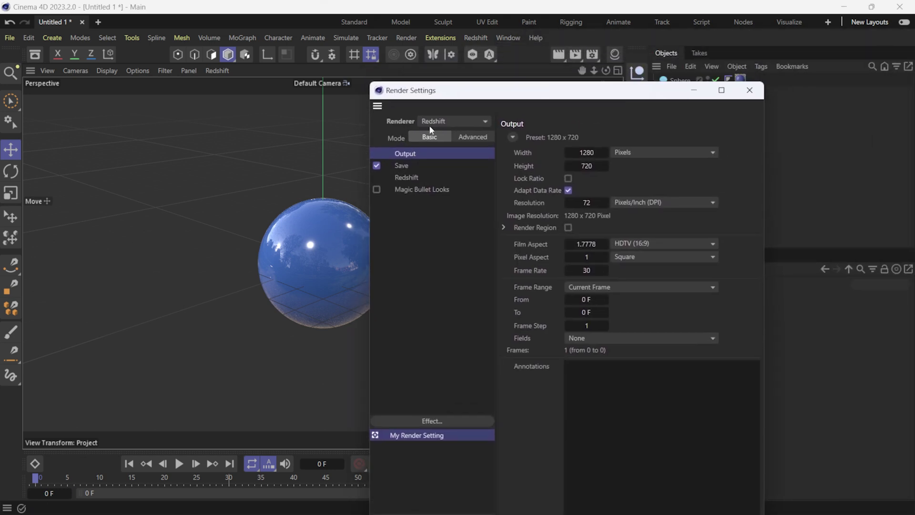
{"action": "left_click", "coordinate": [754, 93]}
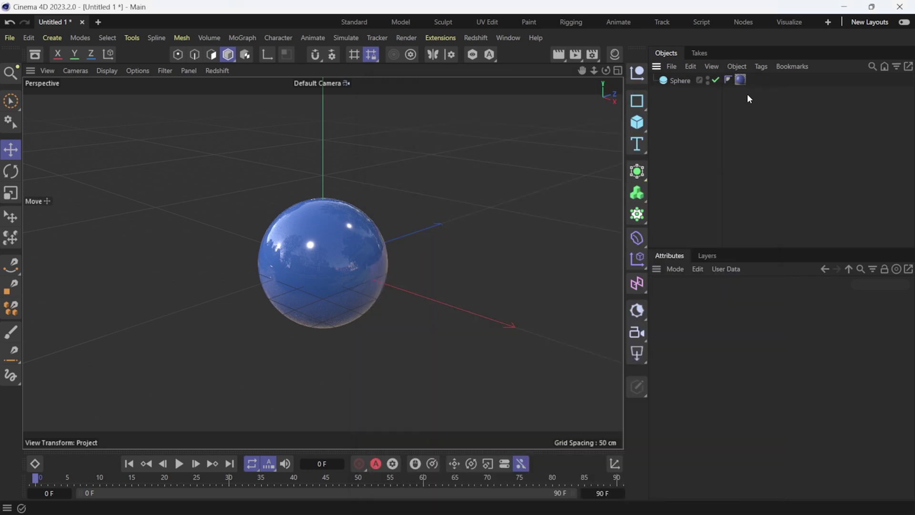
{"action": "left_click", "coordinate": [477, 39]}
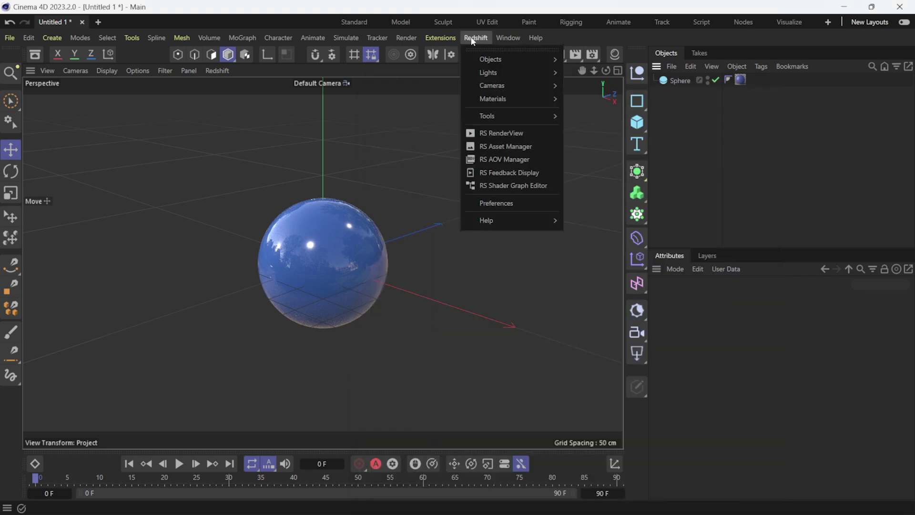
{"action": "mouse_move", "coordinate": [494, 64]}
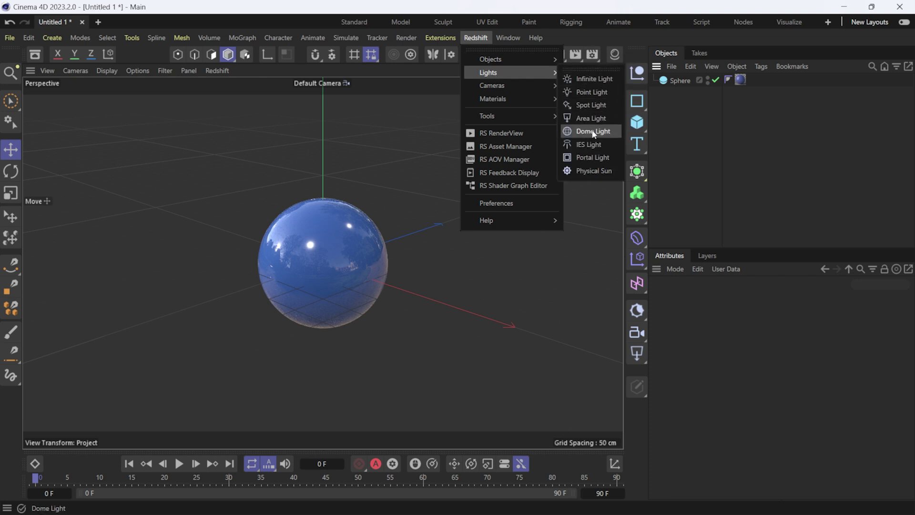
{"action": "left_click", "coordinate": [594, 135]}
{"action": "left_click_drag", "start_coordinate": [694, 247], "coordinate": [712, 133]}
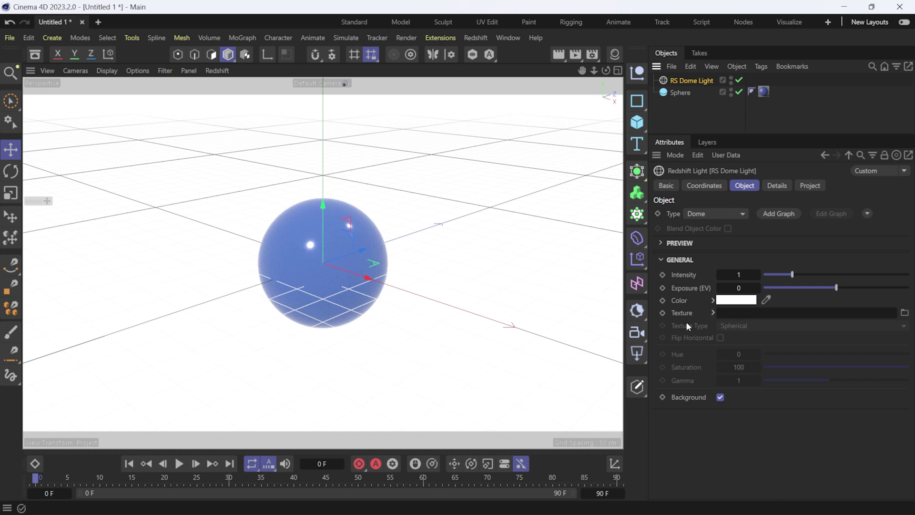
Load the night-halls HDR into the dome light's Texture field and open RS RenderView
{"action": "key", "text": "alt+Tab"}
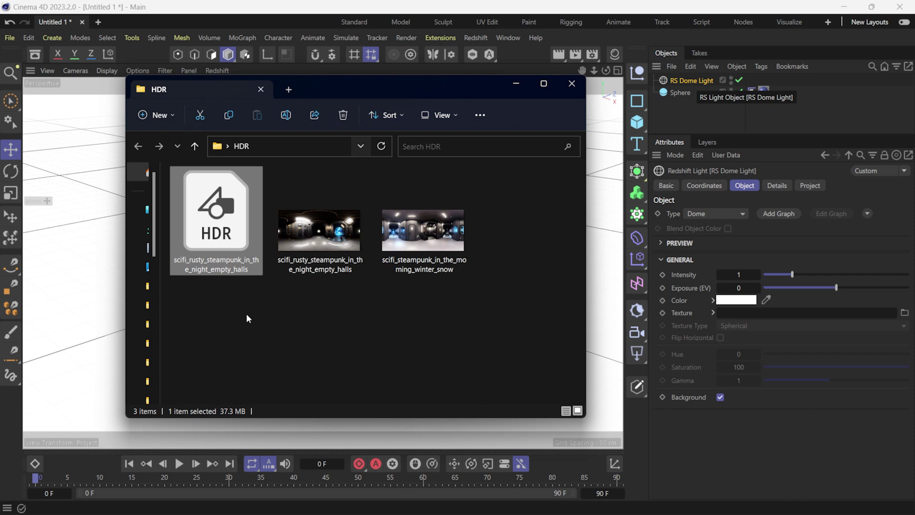
{"action": "left_click_drag", "start_coordinate": [213, 217], "coordinate": [757, 320]}
{"action": "left_click_drag", "start_coordinate": [757, 312], "coordinate": [757, 312]}
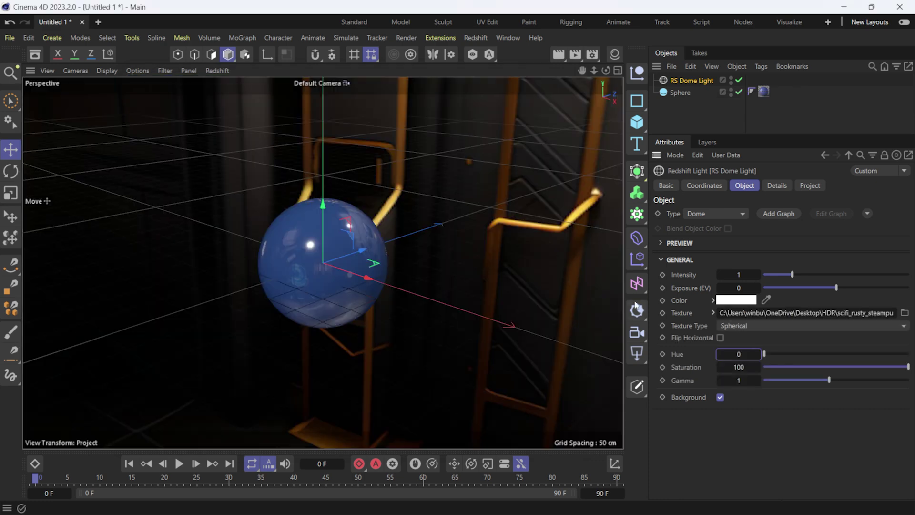
{"action": "left_click_drag", "start_coordinate": [417, 275], "coordinate": [373, 276], "text": "alt"}
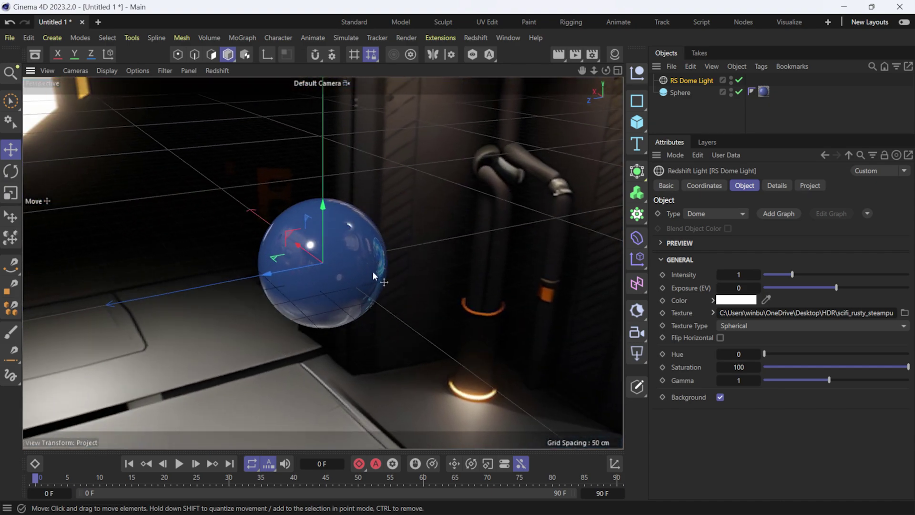
{"action": "left_click", "coordinate": [476, 39]}
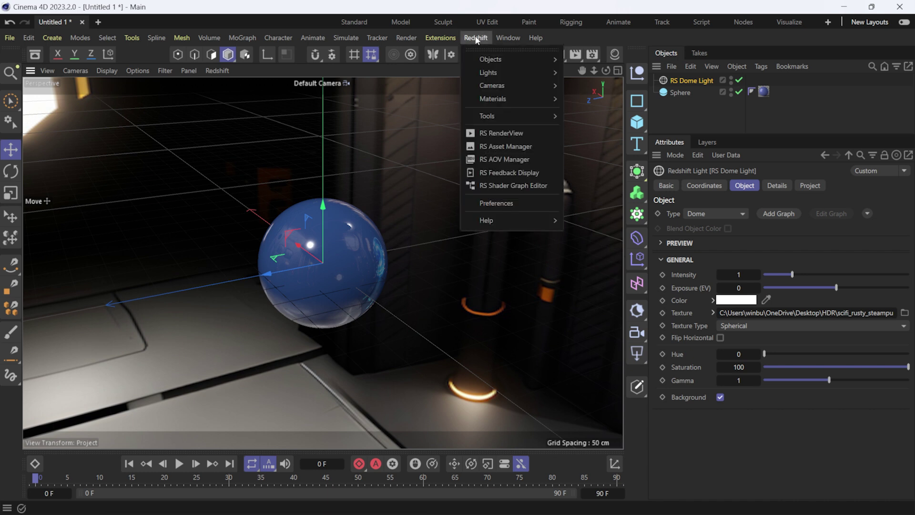
{"action": "left_click", "coordinate": [508, 135]}
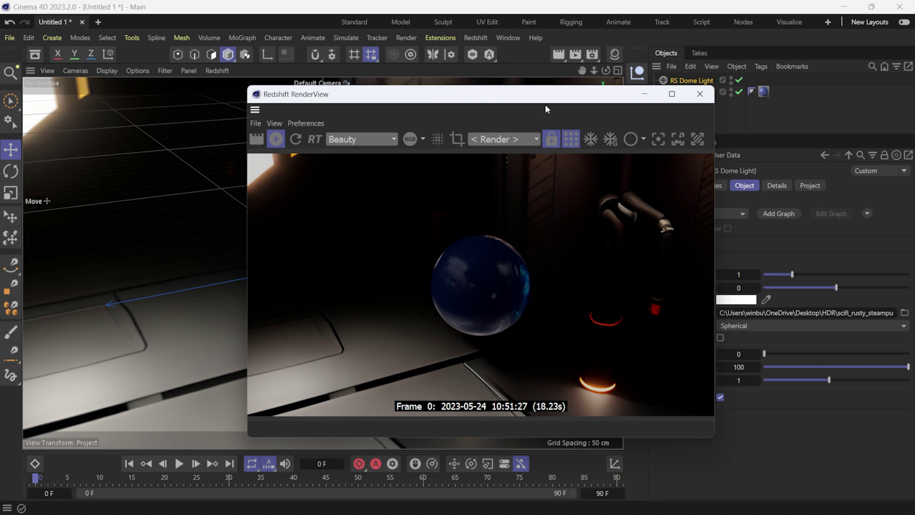
Uncheck the dome light's Background and switch the RenderView channel from RGB to Alpha
{"action": "left_click_drag", "start_coordinate": [544, 95], "coordinate": [412, 57]}
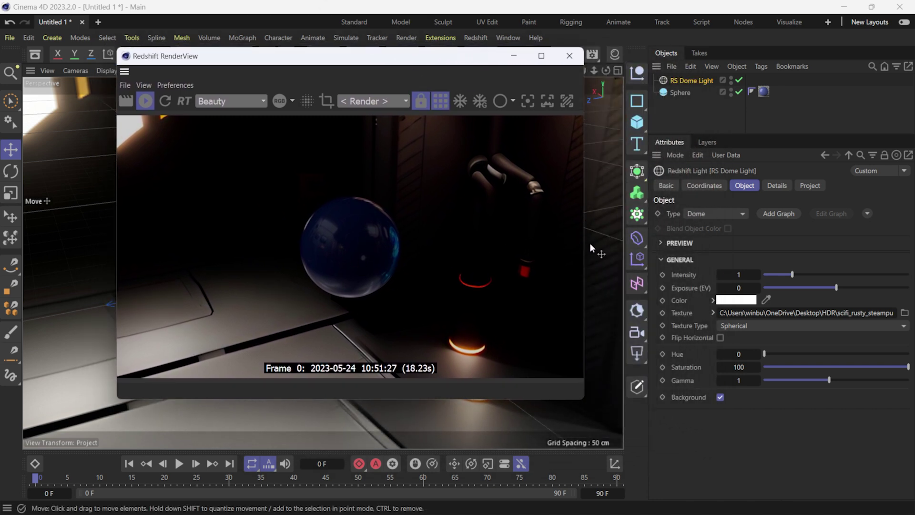
{"action": "left_click_drag", "start_coordinate": [592, 243], "coordinate": [593, 210]}
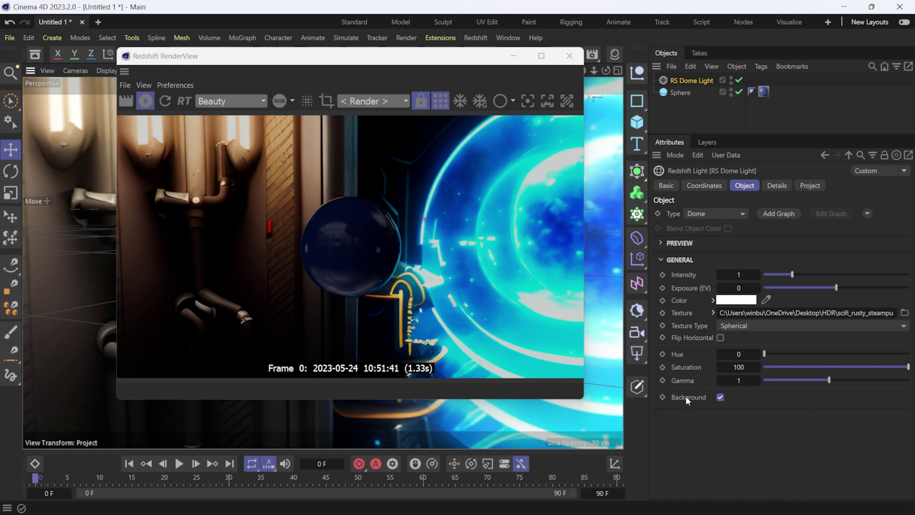
{"action": "left_click", "coordinate": [720, 398]}
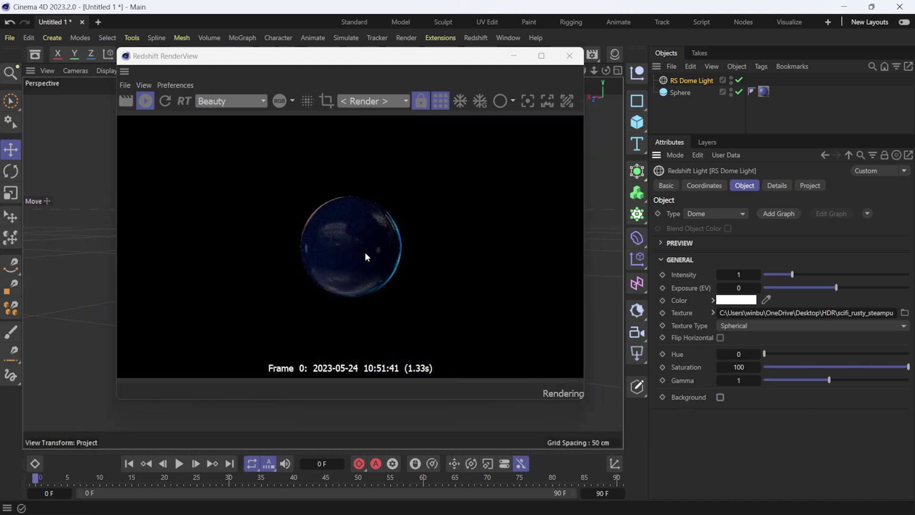
{"action": "left_click", "coordinate": [289, 101]}
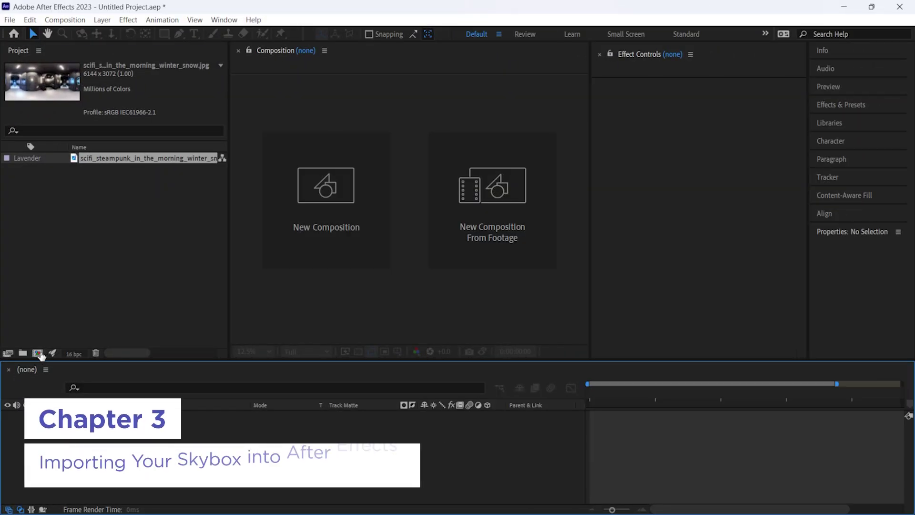
Create Comp 1 at 1920x1080, 24 fps, 10 seconds and drop the skybox JPG in as a layer
{"action": "left_click", "coordinate": [37, 353]}
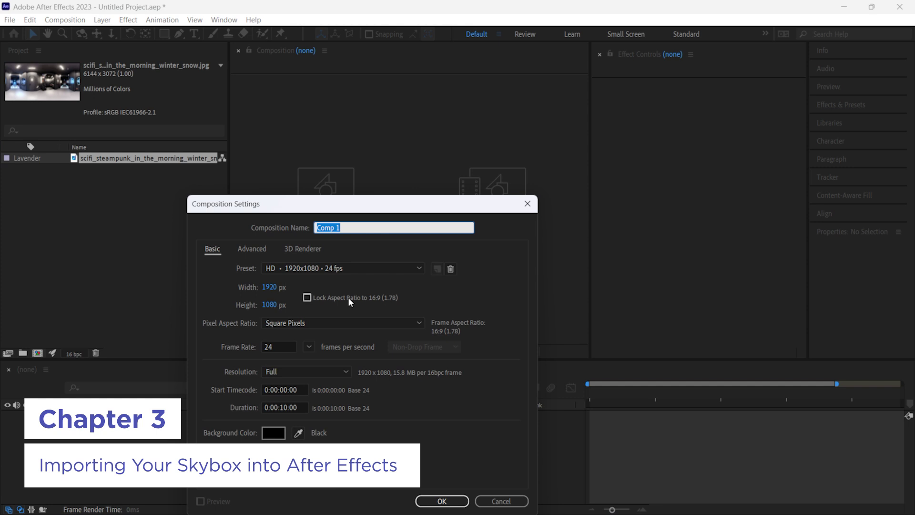
{"action": "left_click_drag", "start_coordinate": [386, 209], "coordinate": [371, 120]}
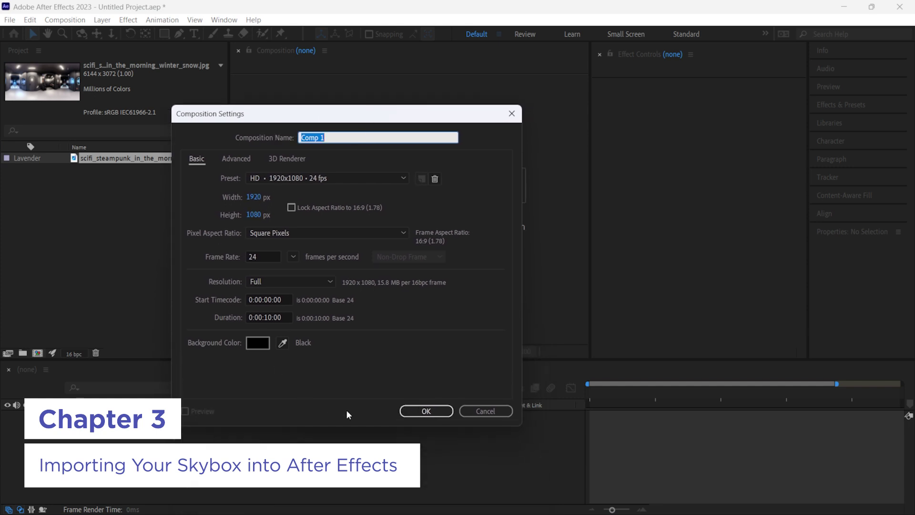
{"action": "left_click", "coordinate": [428, 411]}
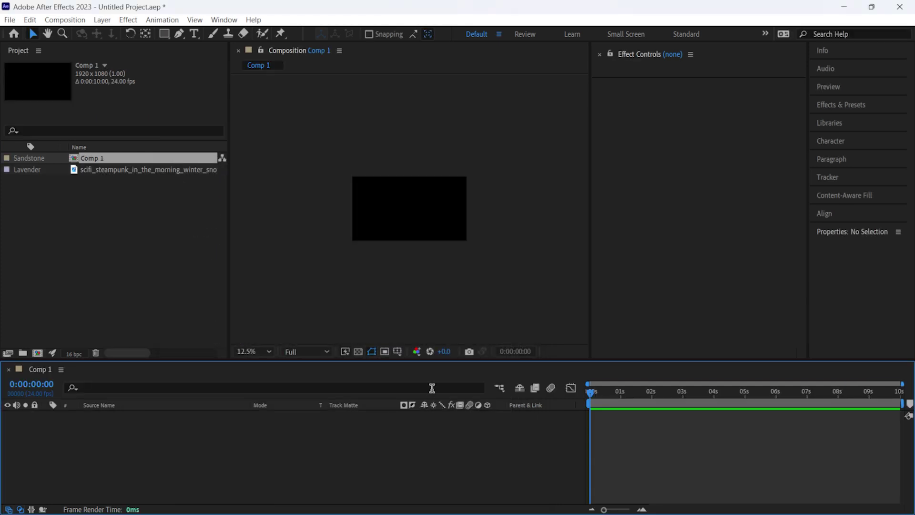
{"action": "scroll", "coordinate": [395, 239], "scroll_direction": "up", "scroll_amount": 2}
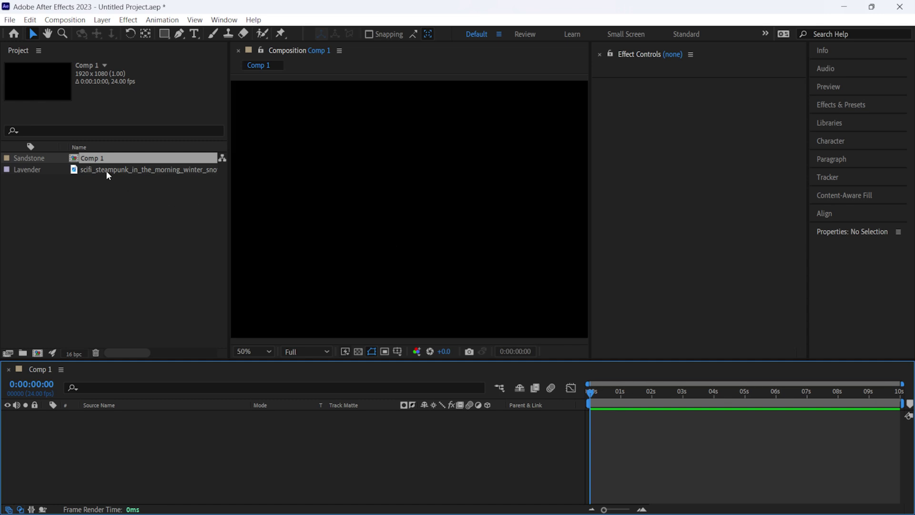
{"action": "left_click_drag", "start_coordinate": [106, 170], "coordinate": [128, 448]}
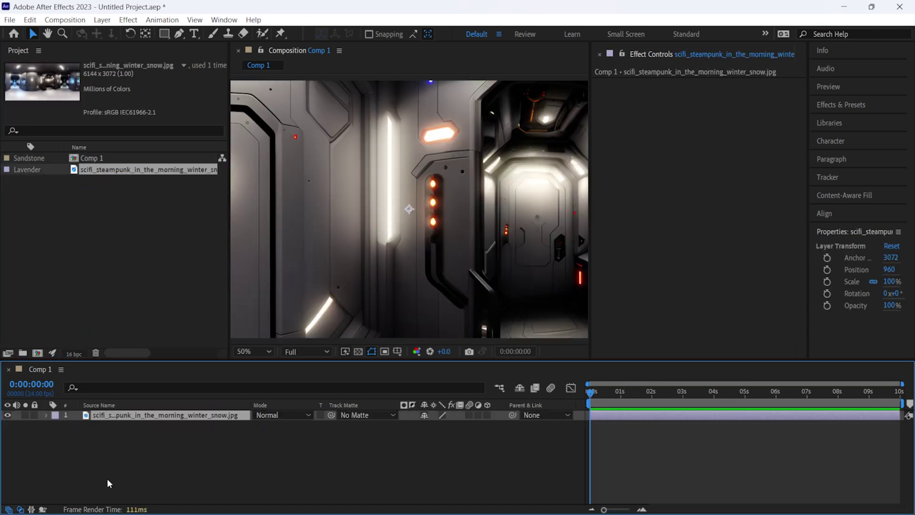
{"action": "left_click", "coordinate": [20, 509]}
Apply Immersive Video > VR Rotate Sphere to the skybox layer
{"action": "scroll", "coordinate": [476, 286], "scroll_direction": "down", "scroll_amount": 1}
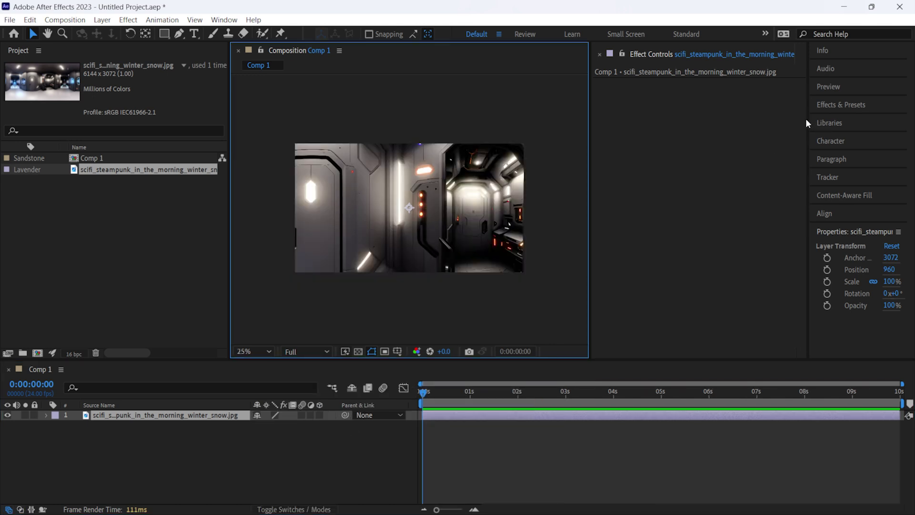
{"action": "left_click", "coordinate": [830, 104]}
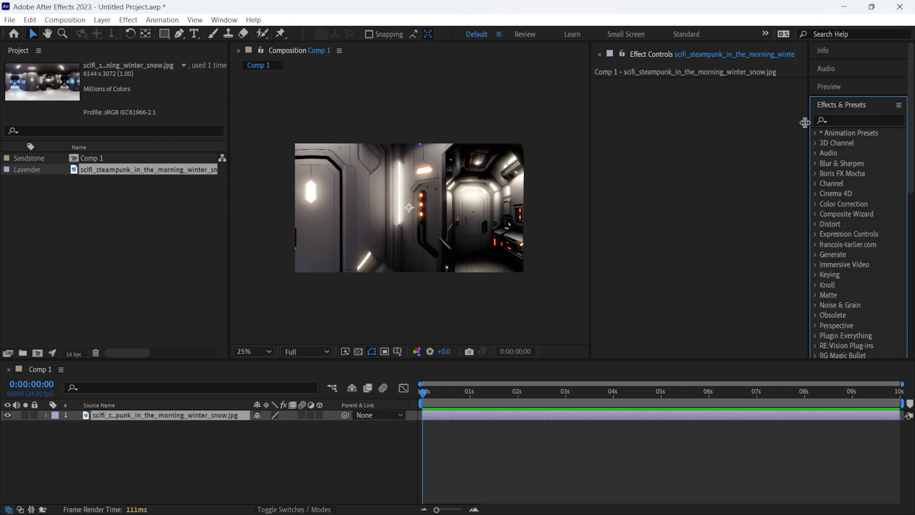
{"action": "left_click_drag", "start_coordinate": [801, 122], "coordinate": [755, 130]}
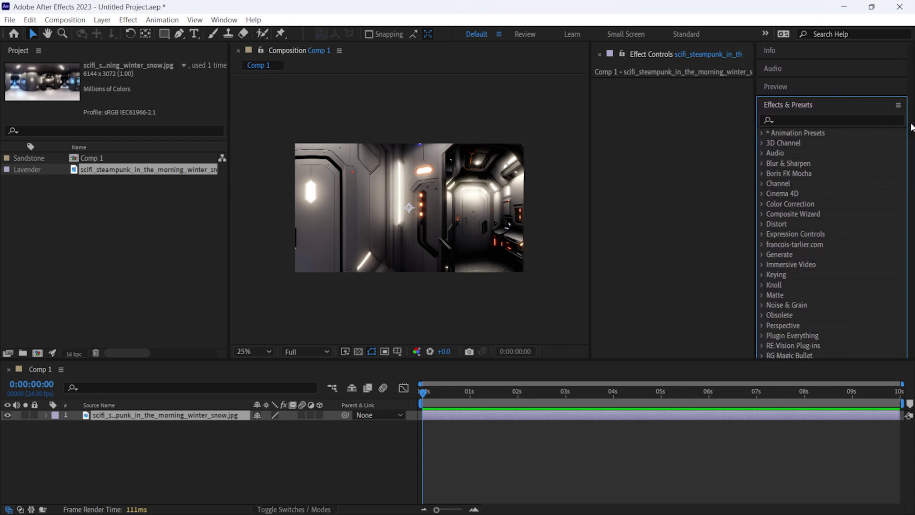
{"action": "left_click_drag", "start_coordinate": [913, 127], "coordinate": [912, 165]}
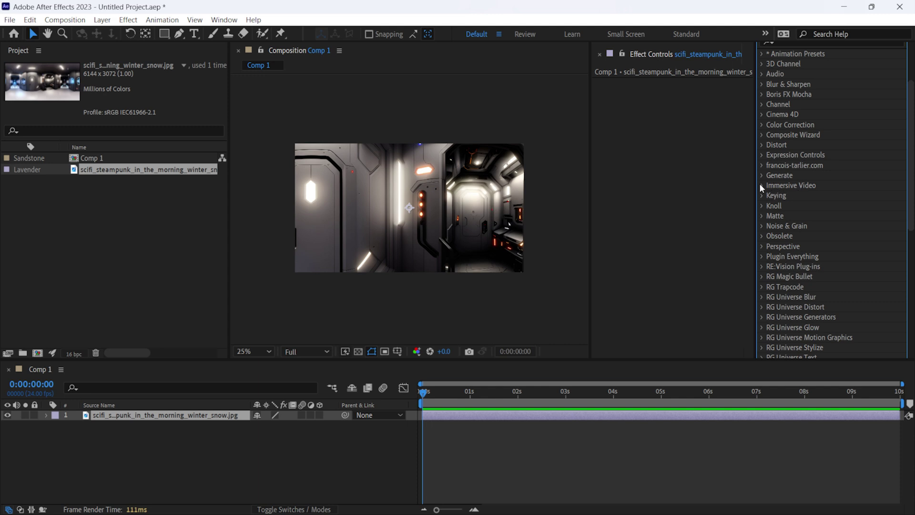
{"action": "left_click", "coordinate": [762, 185]}
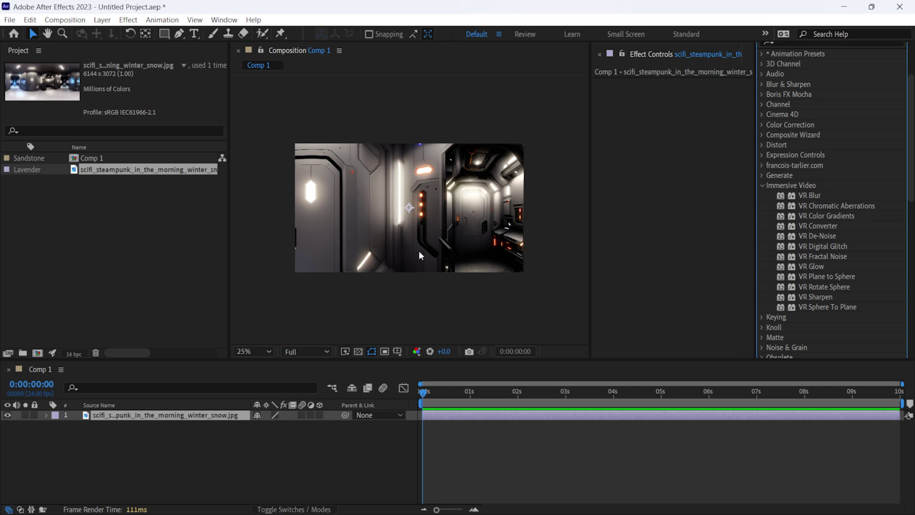
{"action": "left_click", "coordinate": [836, 288]}
{"action": "left_click_drag", "start_coordinate": [840, 292], "coordinate": [659, 173]}
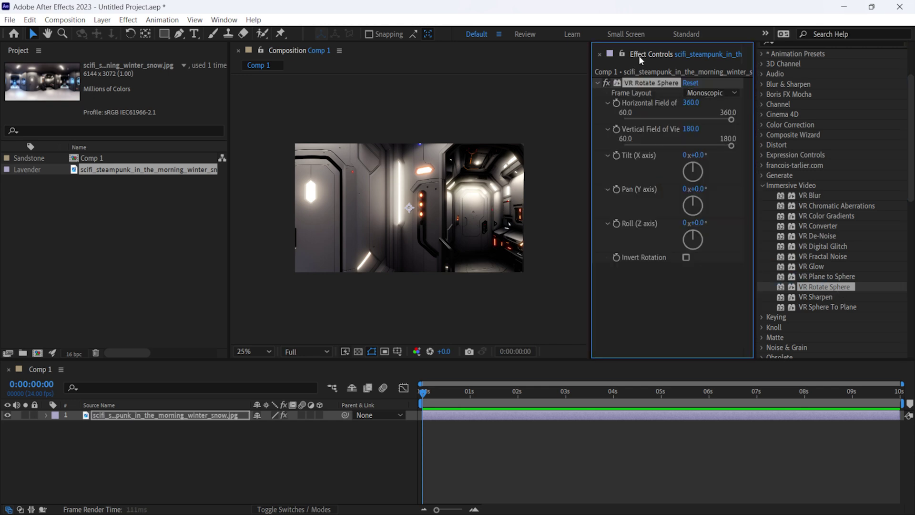
Scrub VR Rotate Sphere's Tilt to −17° and Roll to −28° on the skybox layer
{"action": "left_click", "coordinate": [190, 416]}
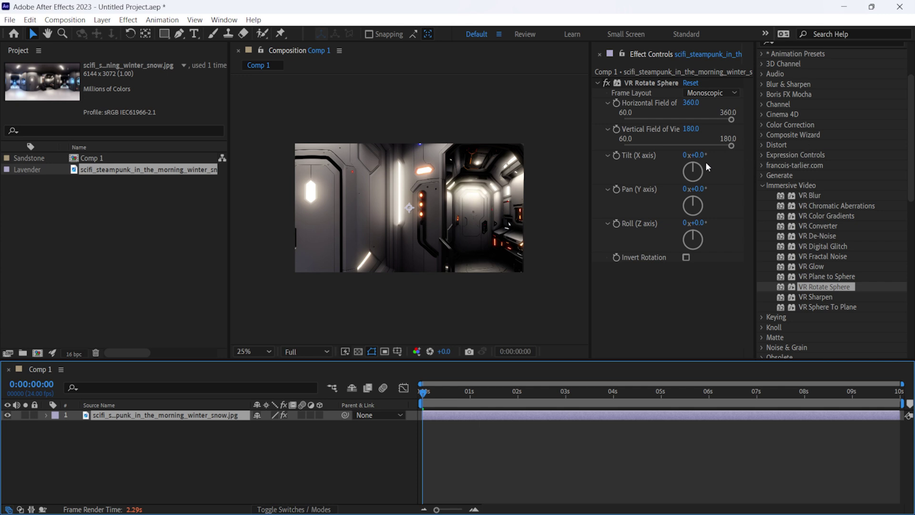
{"action": "left_click_drag", "start_coordinate": [703, 156], "coordinate": [747, 205]}
{"action": "left_click_drag", "start_coordinate": [696, 223], "coordinate": [667, 224]}
Add a white "HI" text layer above the skybox and raise VR Rotate Sphere's Tilt to 38°
{"action": "left_click", "coordinate": [162, 446]}
{"action": "right_click", "coordinate": [143, 447]}
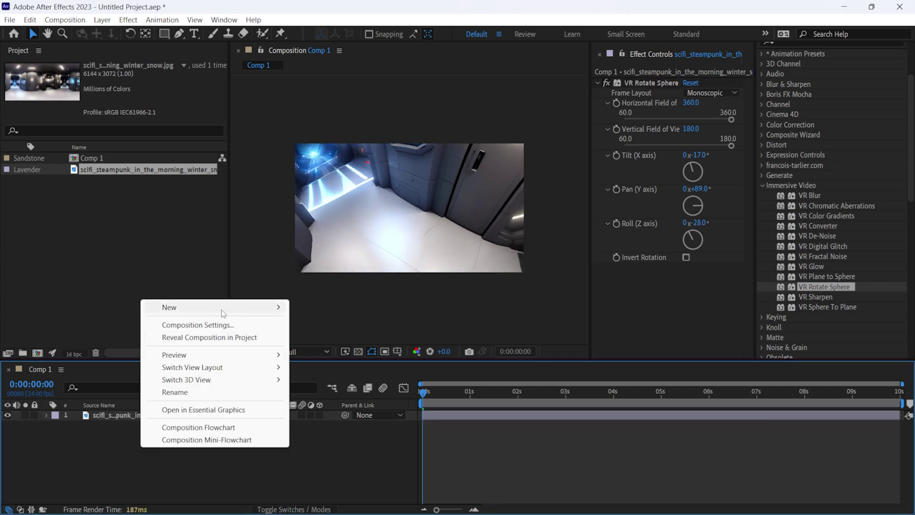
{"action": "mouse_move", "coordinate": [224, 309]}
{"action": "left_click", "coordinate": [315, 325]}
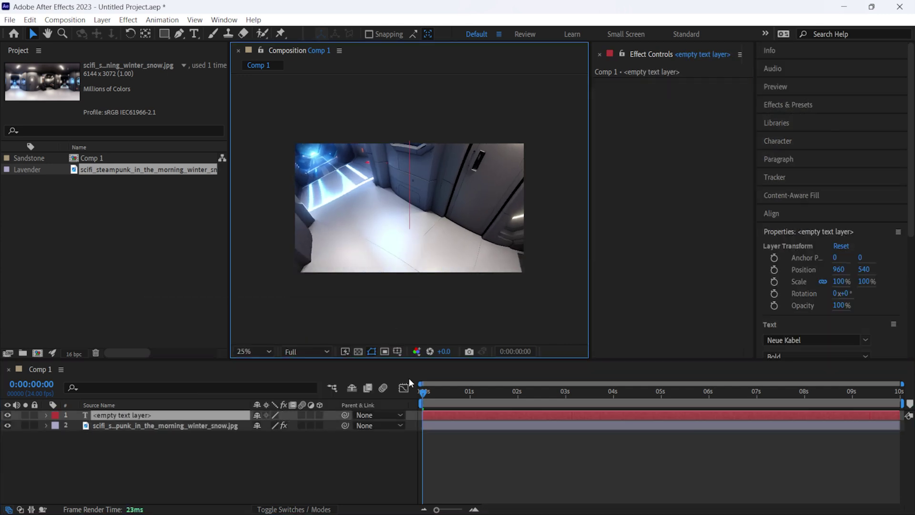
{"action": "type", "text": "HI"}
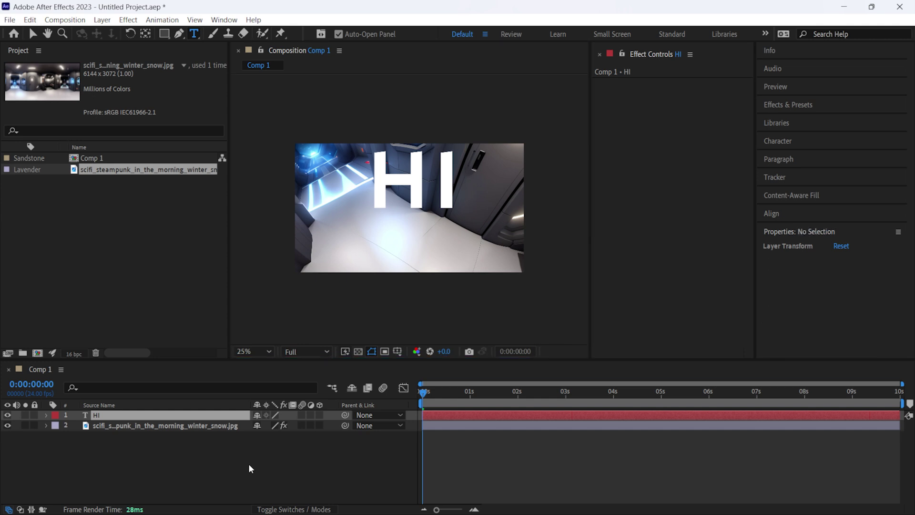
{"action": "left_click", "coordinate": [220, 450]}
{"action": "left_click", "coordinate": [188, 426]}
{"action": "left_click_drag", "start_coordinate": [701, 156], "coordinate": [746, 165]}
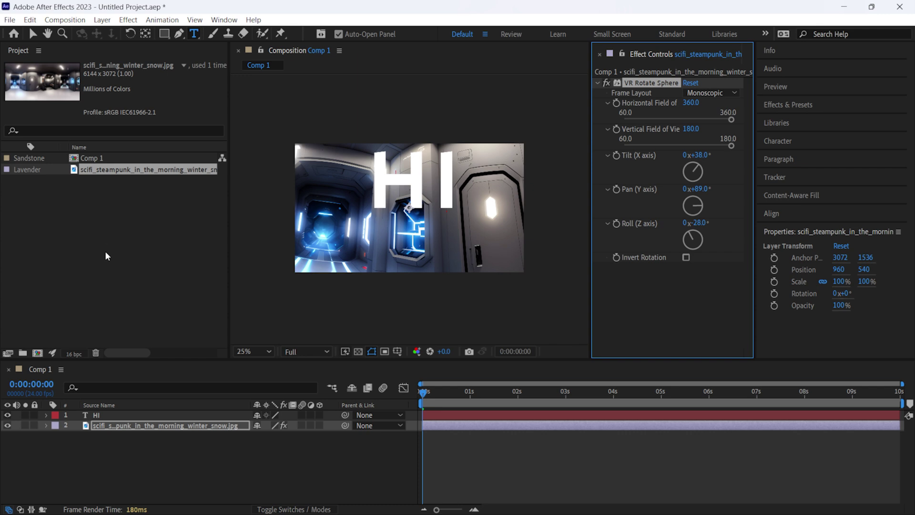
Delete the unused Comp 1 from the project
{"action": "left_click", "coordinate": [96, 182]}
{"action": "left_click", "coordinate": [102, 160]}
{"action": "key", "text": "Delete"}
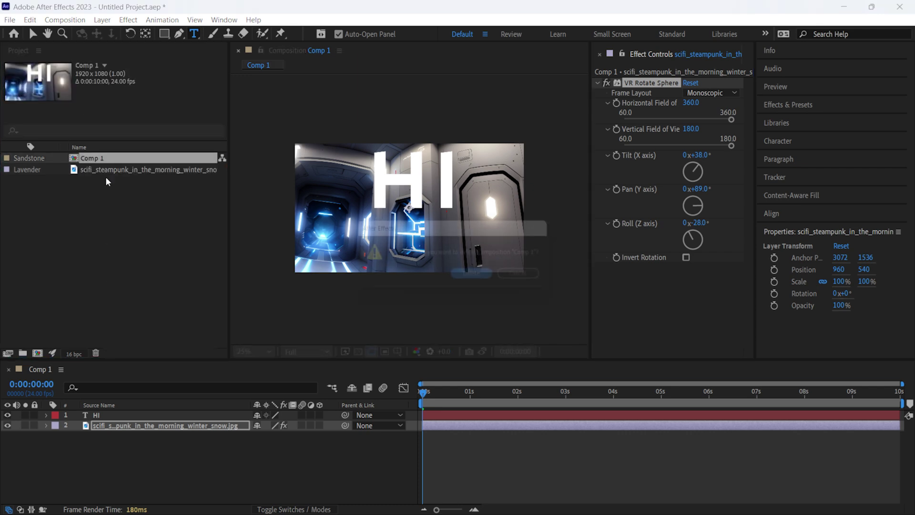
{"action": "key", "text": "Return"}
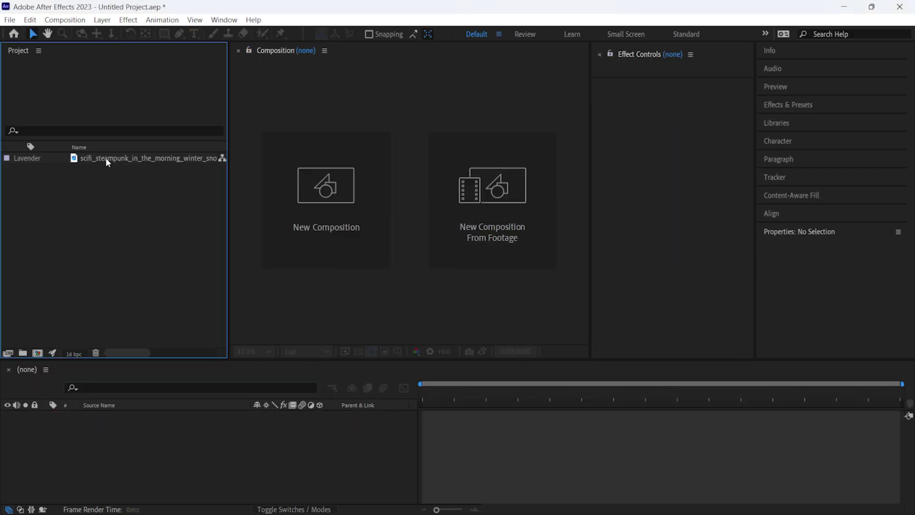
Build a new composition from the sci-fi panorama footage and bring up the VR Comp Editor
{"action": "left_click", "coordinate": [107, 160]}
{"action": "left_click_drag", "start_coordinate": [101, 160], "coordinate": [38, 355]}
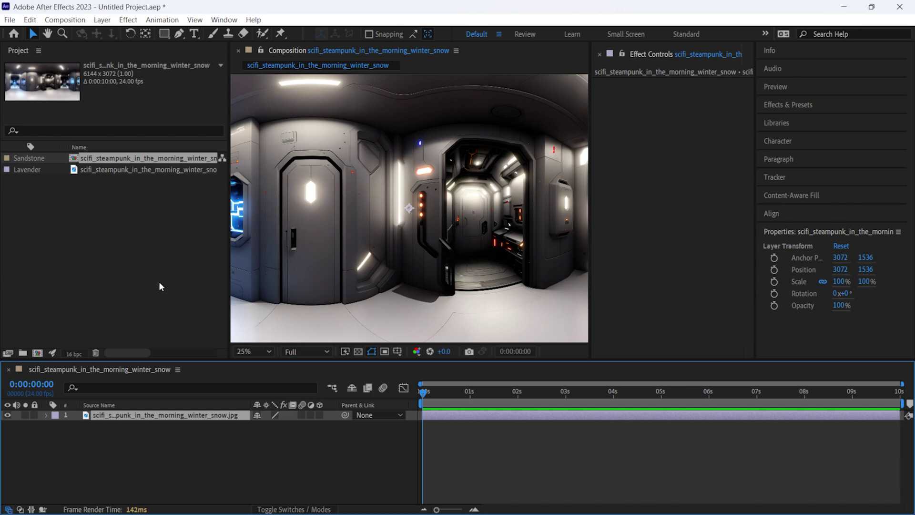
{"action": "scroll", "coordinate": [483, 275], "scroll_direction": "down", "scroll_amount": 1}
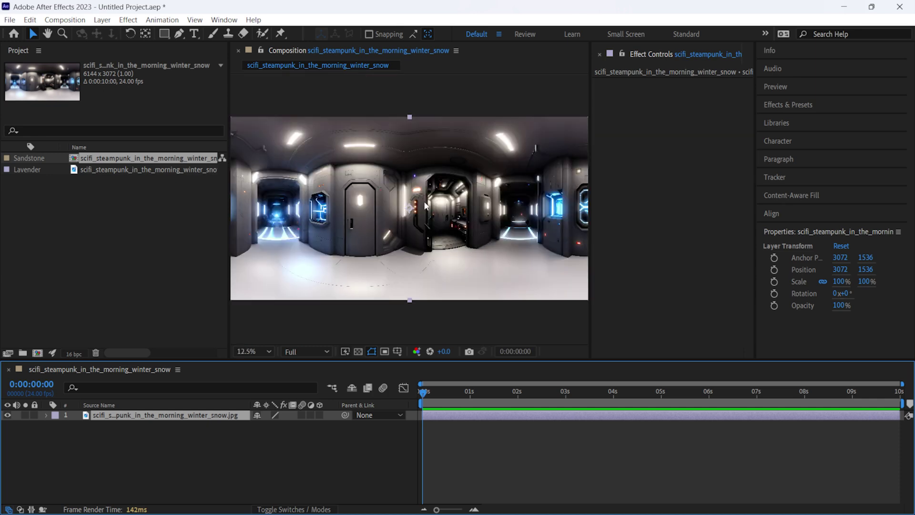
{"action": "left_click", "coordinate": [224, 19]}
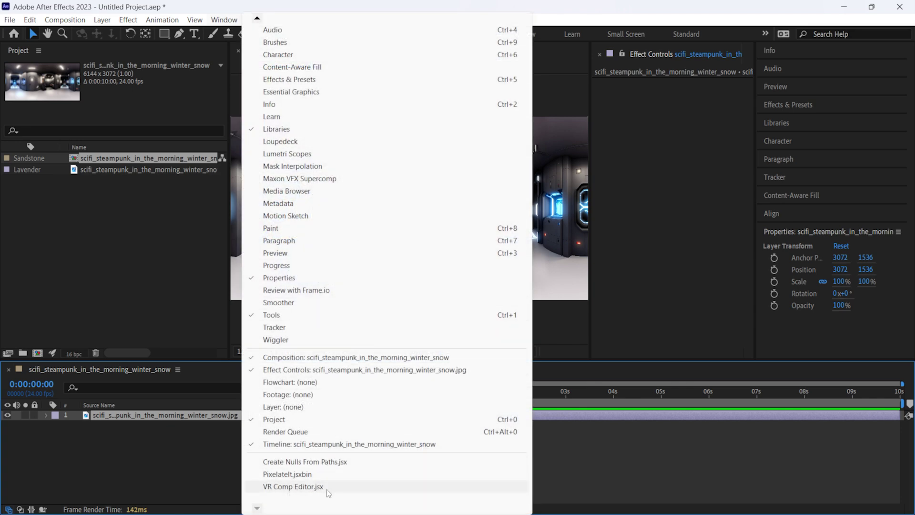
Add a 2D VR edit with Comp Width 6144 and 3D null camera control enabled
{"action": "left_click", "coordinate": [341, 488]}
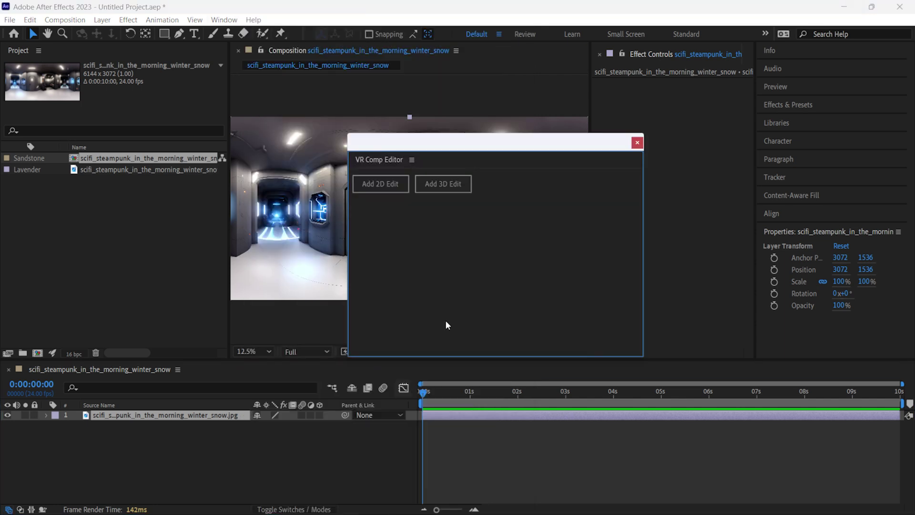
{"action": "left_click_drag", "start_coordinate": [453, 151], "coordinate": [674, 73]}
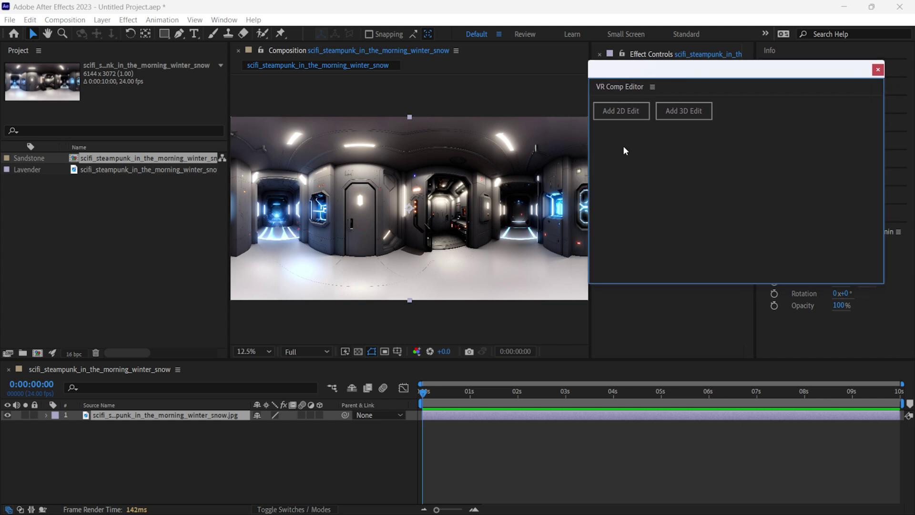
{"action": "left_click", "coordinate": [622, 111]}
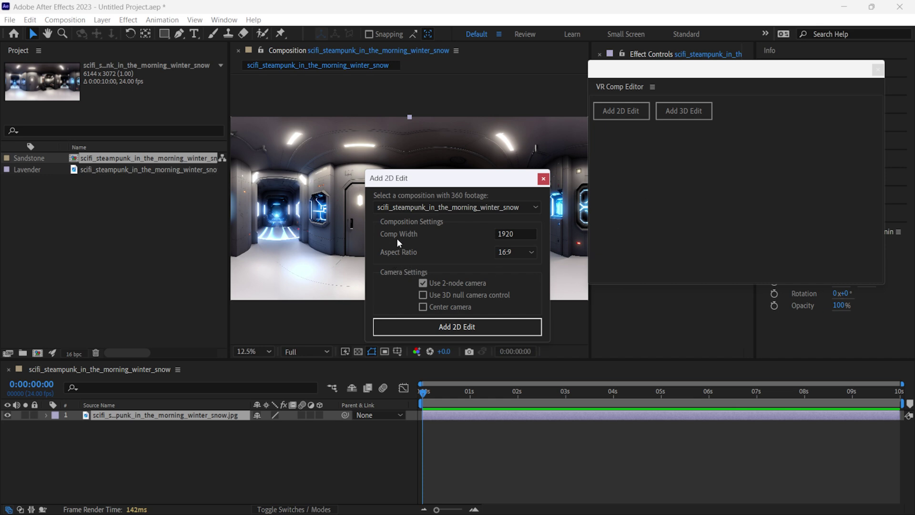
{"action": "double_click", "coordinate": [523, 233]}
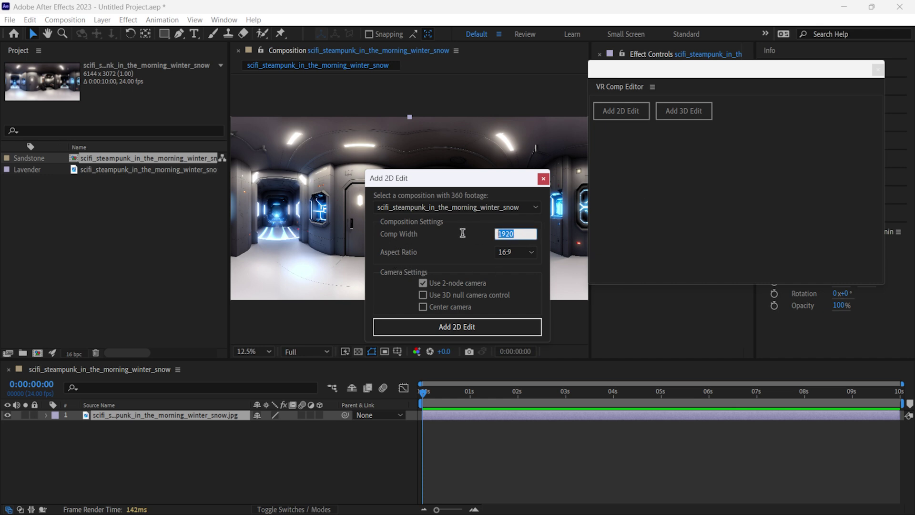
{"action": "type", "text": "6144"}
{"action": "left_click", "coordinate": [423, 296]}
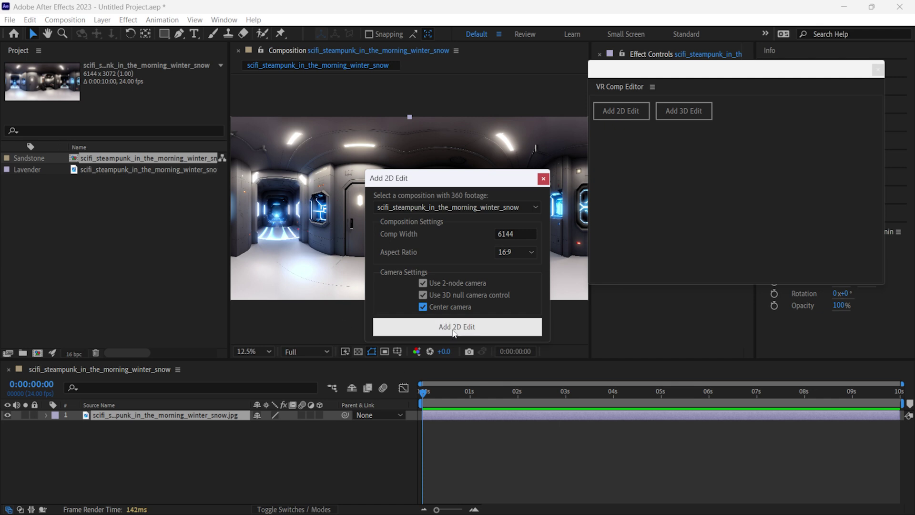
{"action": "left_click", "coordinate": [423, 327]}
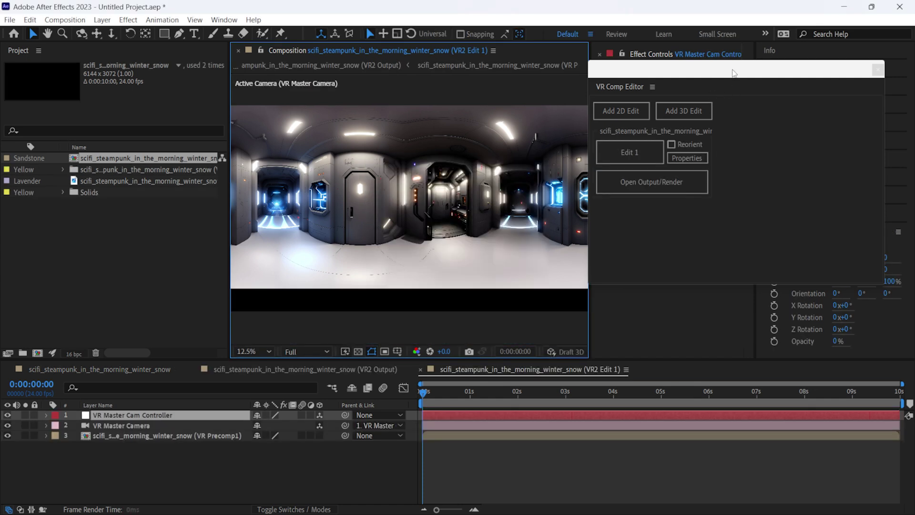
Reveal the VR Master Cam Controller's rotation, scrub X Rotation, then reset it to 0°
{"action": "left_click_drag", "start_coordinate": [734, 72], "coordinate": [830, 229]}
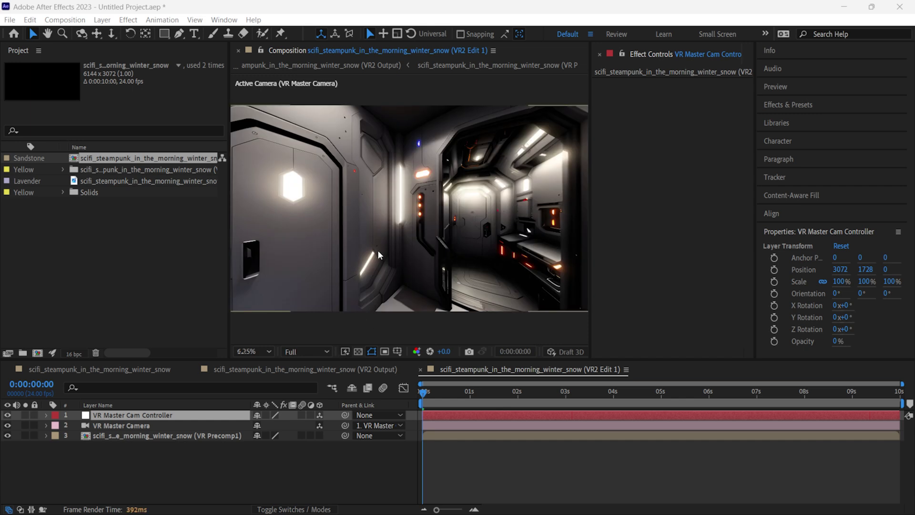
{"action": "key", "text": "comma"}
{"action": "left_click", "coordinate": [132, 415]}
{"action": "key", "text": "r"}
{"action": "left_click_drag", "start_coordinate": [270, 436], "coordinate": [337, 436]}
{"action": "left_click", "coordinate": [278, 435]}
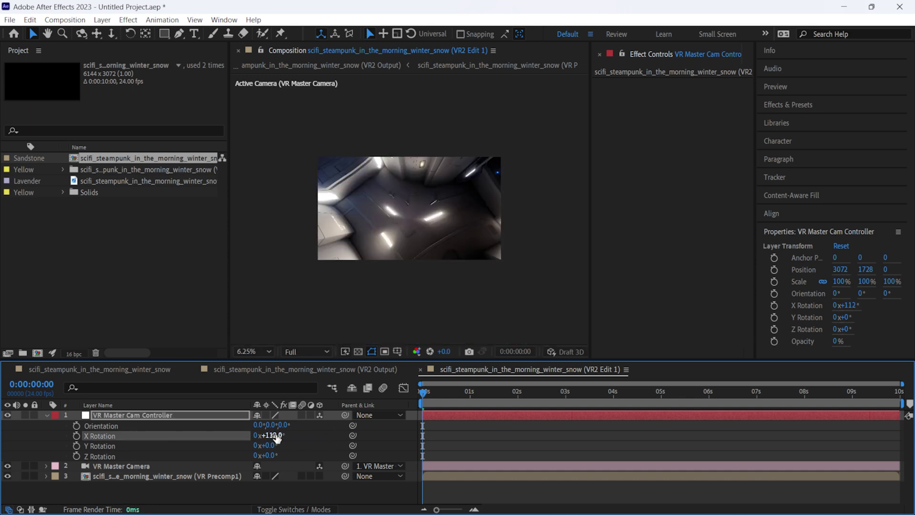
{"action": "type", "text": "0"}
{"action": "key", "text": "Return"}
{"action": "left_click_drag", "start_coordinate": [273, 445], "coordinate": [306, 449]}
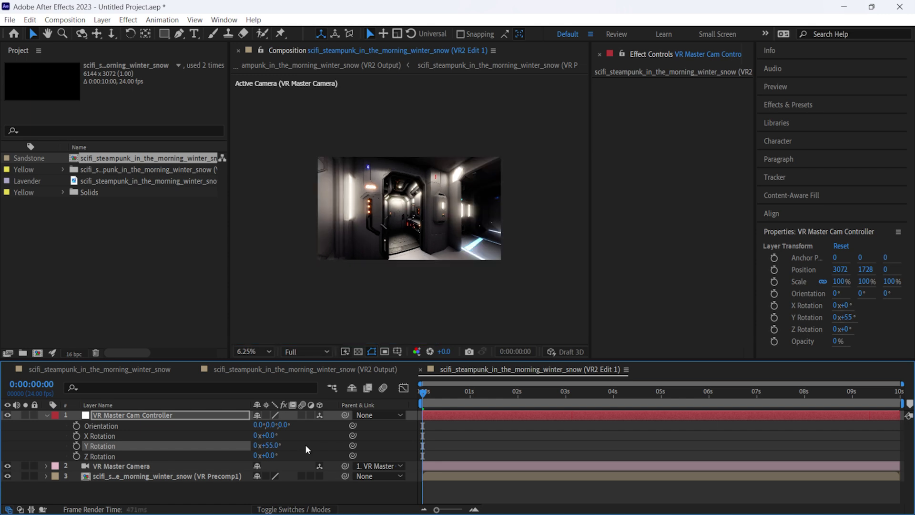
Set preview resolution to Half and turn the controller's Y Rotation to -37°
{"action": "left_click", "coordinate": [317, 352]}
{"action": "left_click", "coordinate": [307, 394]}
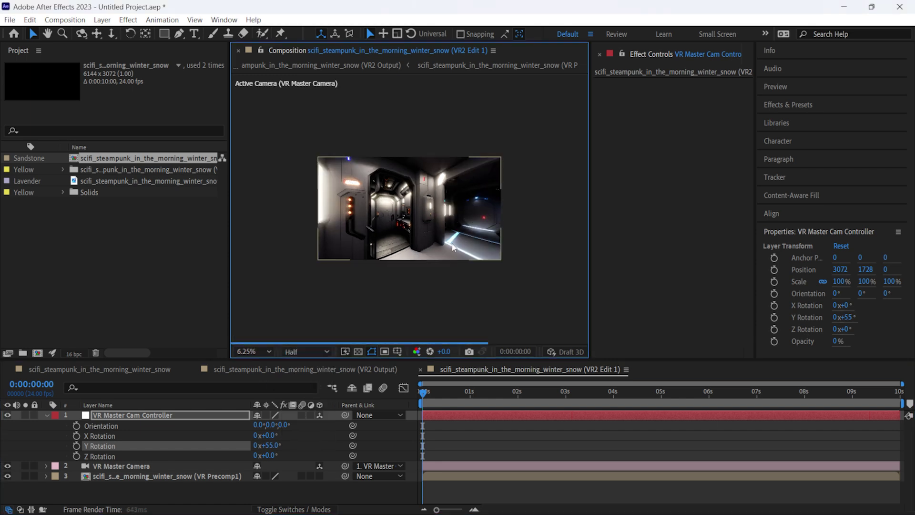
{"action": "key", "text": "period"}
{"action": "left_click", "coordinate": [270, 446]}
{"action": "type", "text": "10"}
{"action": "key", "text": "Return"}
{"action": "left_click_drag", "start_coordinate": [247, 445], "coordinate": [225, 448]}
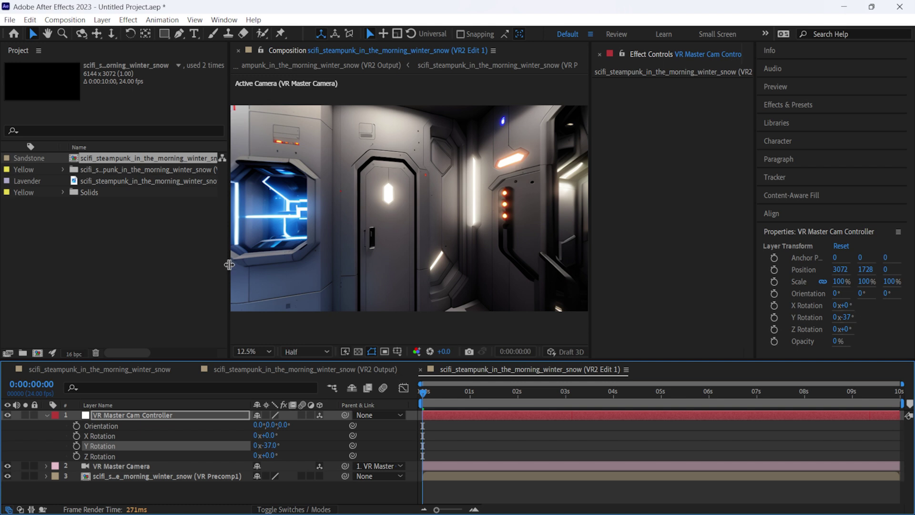
{"action": "left_click_drag", "start_coordinate": [230, 265], "coordinate": [138, 263]}
Widen the preview and switch to a 2 Views layout with Top and Active Camera
{"action": "left_click_drag", "start_coordinate": [591, 226], "coordinate": [704, 221]}
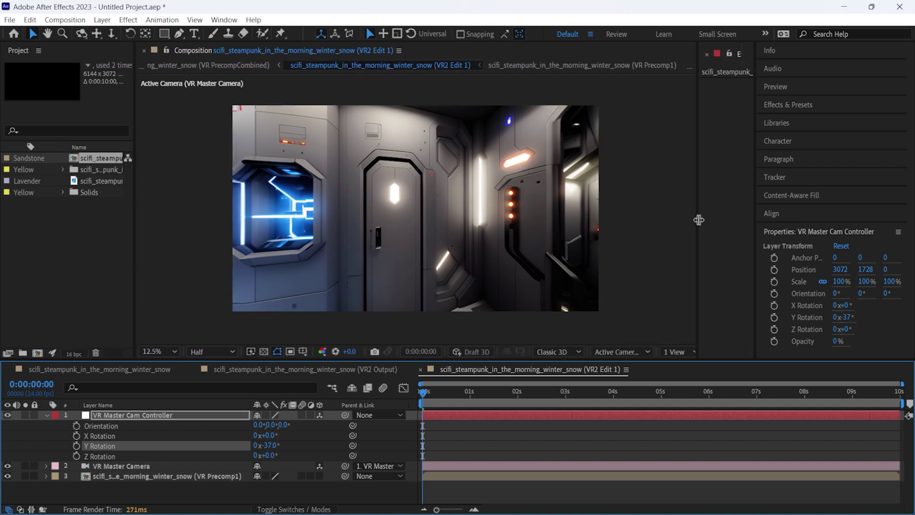
{"action": "left_click", "coordinate": [685, 359]}
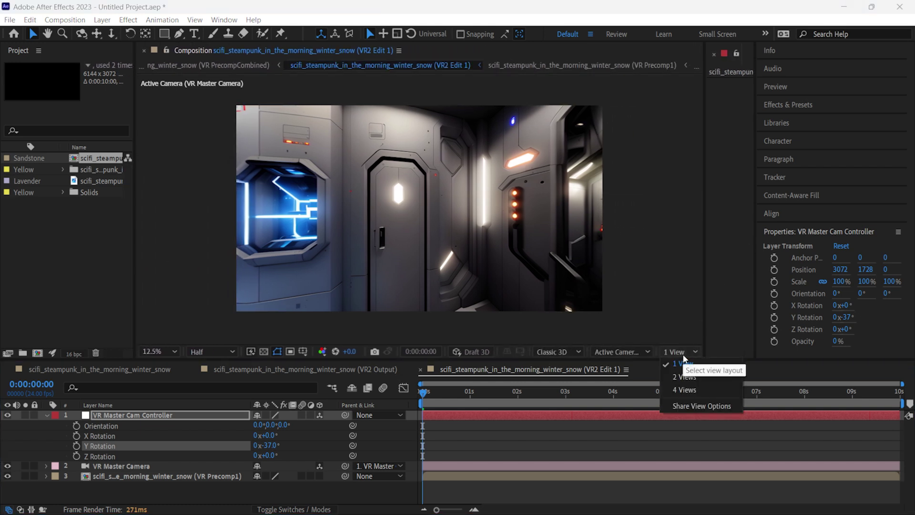
{"action": "left_click", "coordinate": [687, 379]}
{"action": "scroll", "coordinate": [310, 269], "scroll_direction": "down", "scroll_amount": 2}
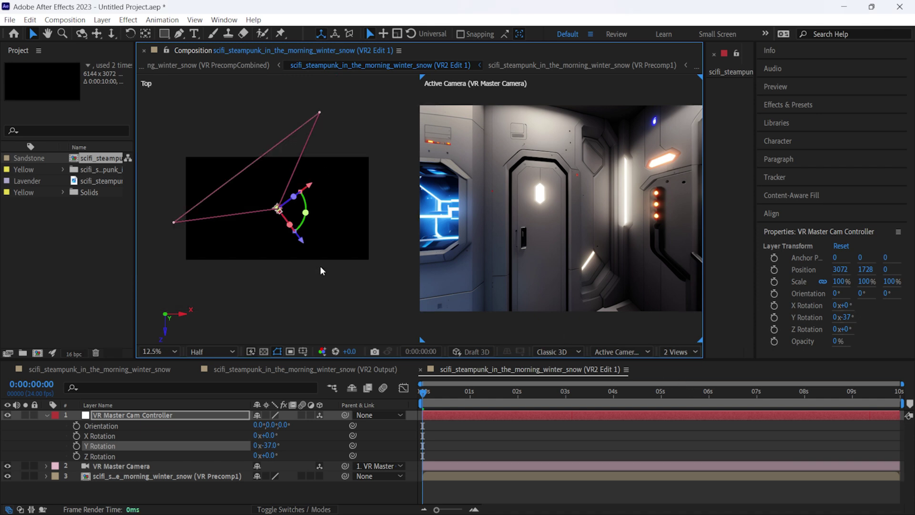
Reset the camera controller's Y Rotation to 0°
{"action": "left_click", "coordinate": [271, 444]}
{"action": "key", "text": "Return"}
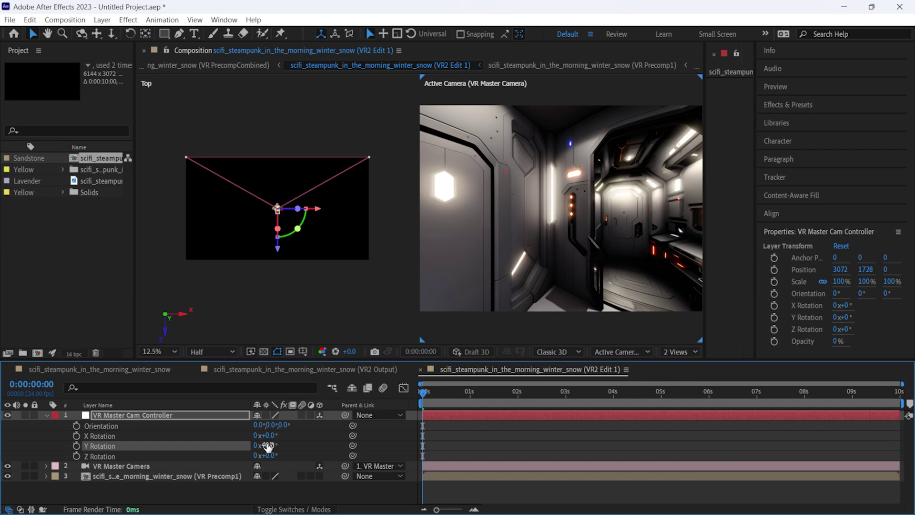
{"action": "mouse_move", "coordinate": [269, 446]}
{"action": "left_mouse_down"}
{"action": "mouse_move", "coordinate": [315, 450]}
{"action": "mouse_move", "coordinate": [271, 445]}
{"action": "left_mouse_up"}
{"action": "left_click", "coordinate": [267, 444]}
{"action": "type", "text": "0"}
{"action": "key", "text": "Return"}
Add a new text layer reading 'WHAT UP'
{"action": "right_click", "coordinate": [241, 493]}
{"action": "mouse_move", "coordinate": [363, 352]}
{"action": "left_click", "coordinate": [414, 370]}
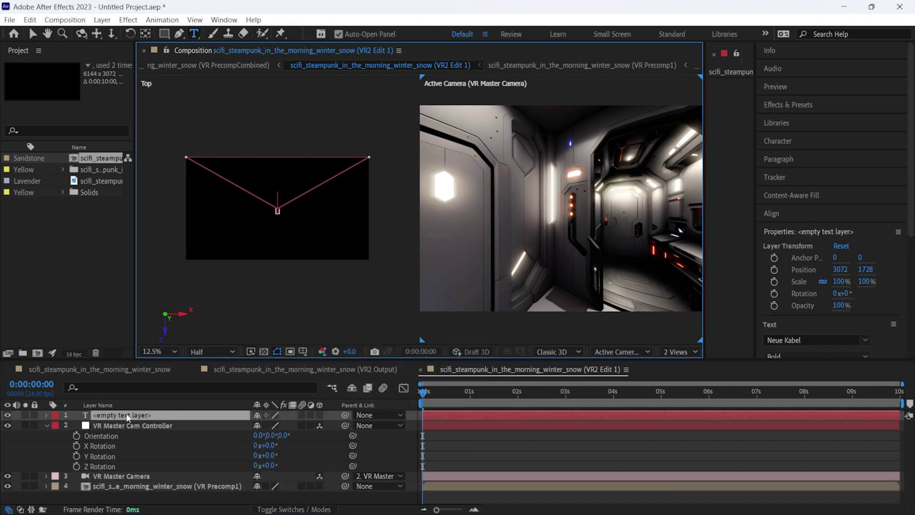
{"action": "type", "text": "WHATUP"}
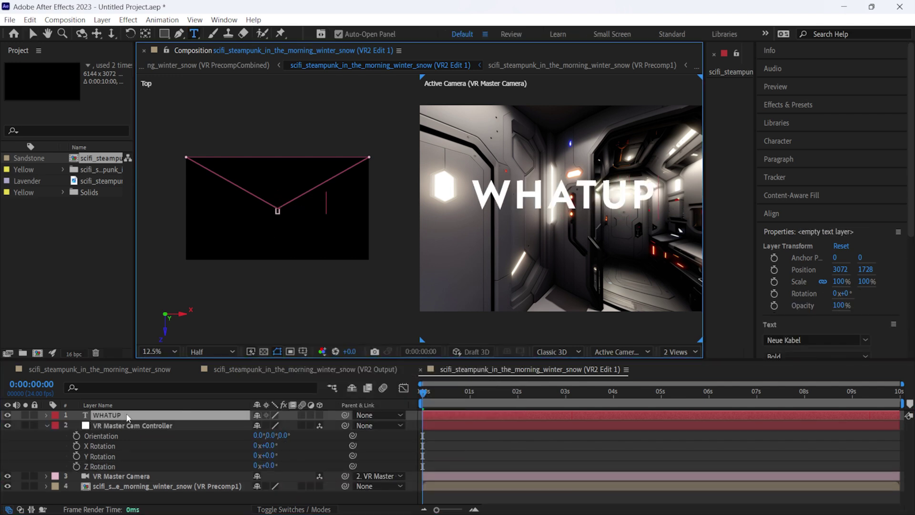
{"action": "key", "text": "Left"}
{"action": "key", "text": "Left"}
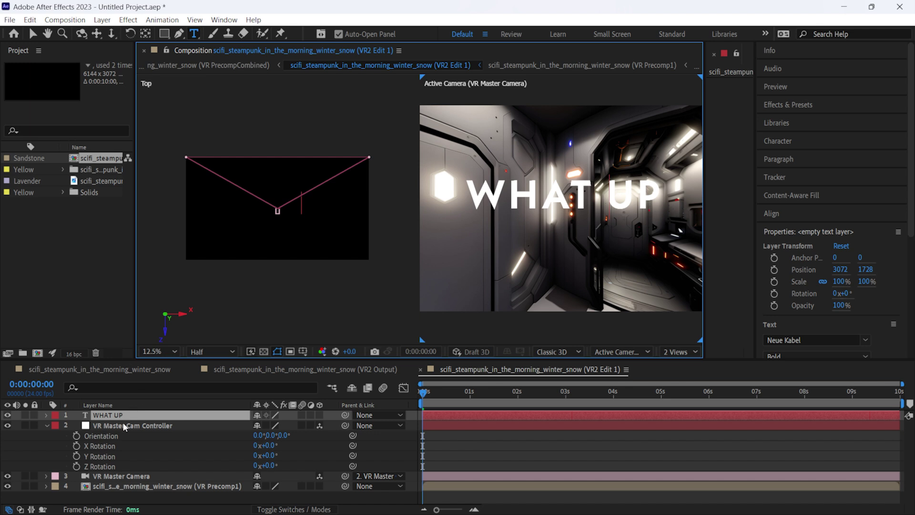
Make WHAT UP a 3D layer and move it forward to position 3088, 0, 3072
{"action": "left_click", "coordinate": [125, 425]}
{"action": "left_click", "coordinate": [319, 416]}
{"action": "left_click", "coordinate": [132, 416]}
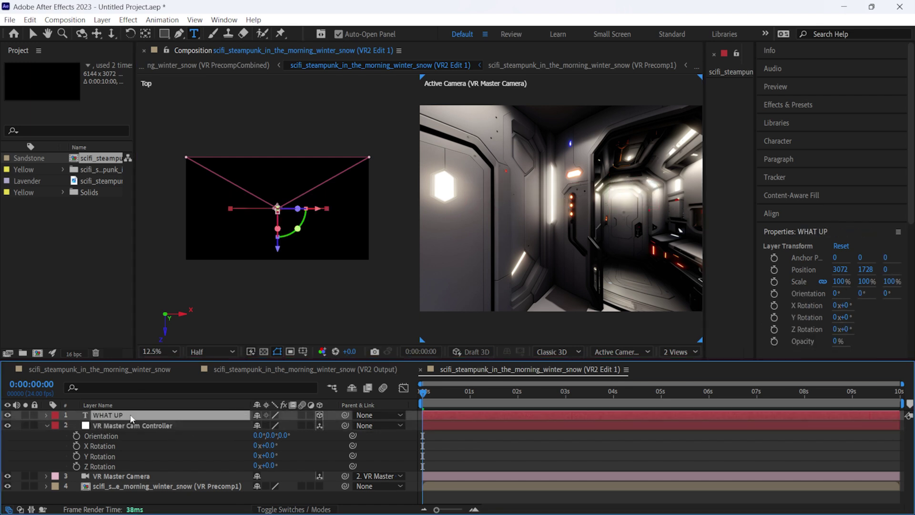
{"action": "key", "text": "v"}
{"action": "key", "text": "p"}
{"action": "left_click_drag", "start_coordinate": [277, 210], "coordinate": [265, 158]}
Switch back to 1 View and scrub the controller's Y Rotation to check the WHAT UP text
{"action": "left_click", "coordinate": [543, 329]}
{"action": "left_click", "coordinate": [677, 352]}
{"action": "left_click", "coordinate": [687, 360]}
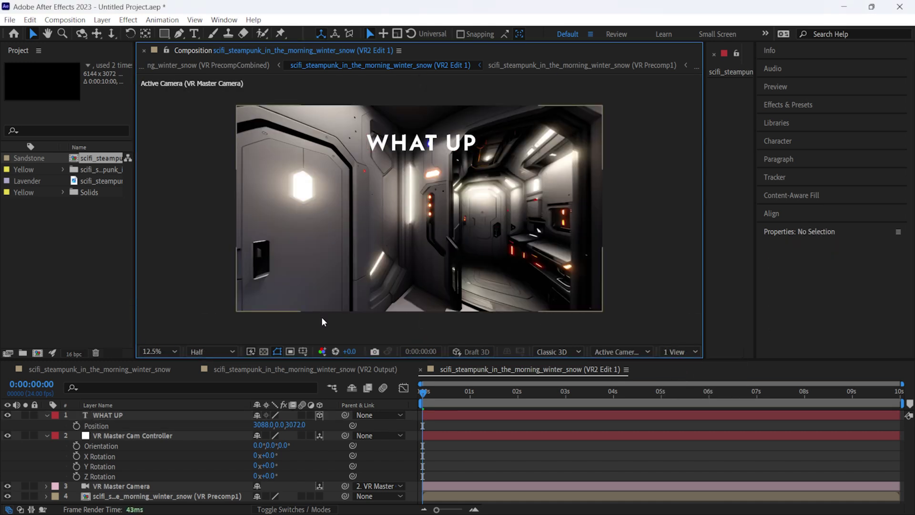
{"action": "mouse_move", "coordinate": [267, 466]}
{"action": "left_mouse_down"}
{"action": "mouse_move", "coordinate": [293, 467]}
{"action": "mouse_move", "coordinate": [224, 464]}
{"action": "mouse_move", "coordinate": [270, 466]}
{"action": "left_mouse_up"}
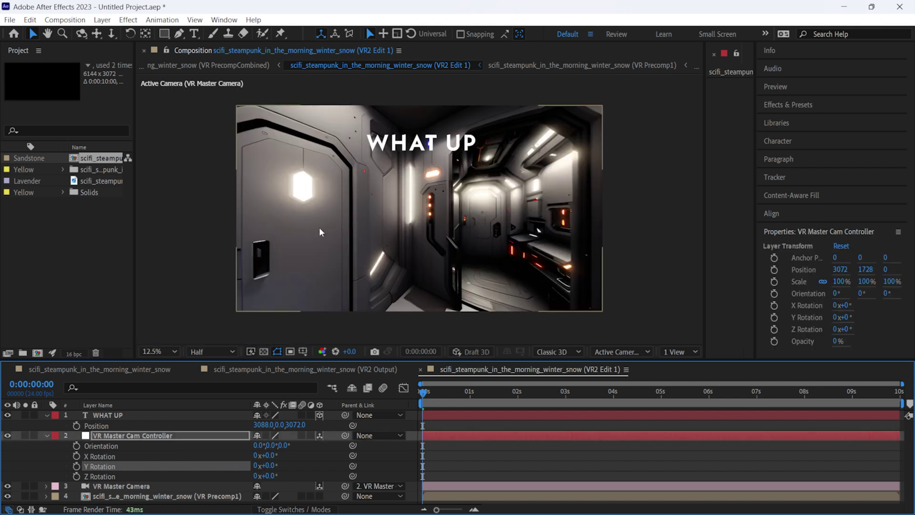